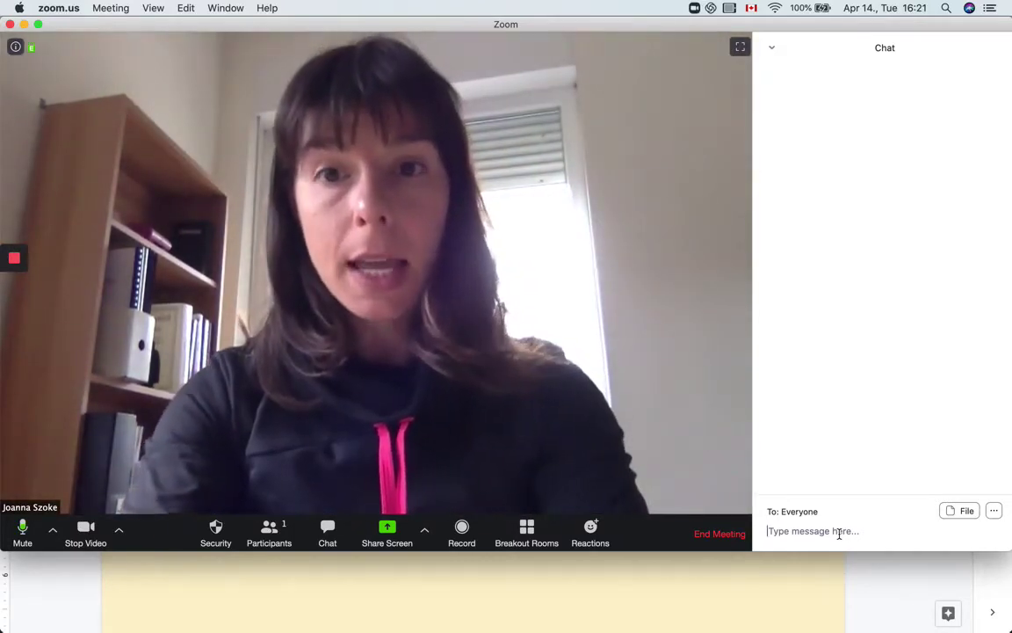
# Send the sentence starter "If I were a ship ..." to everyone in the meeting chat
pyautogui.write('If I wer')
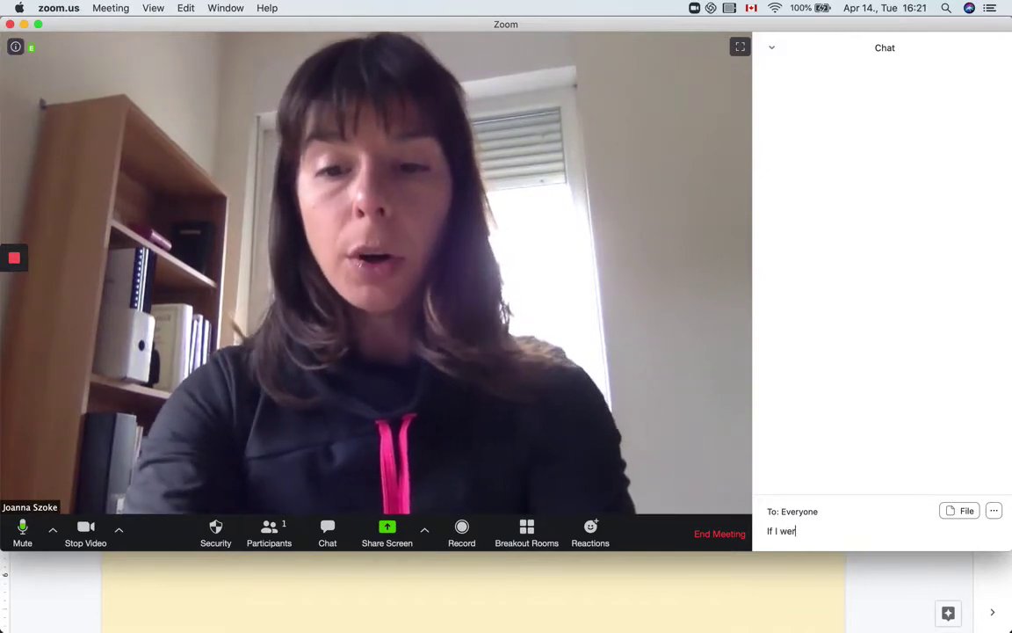
pyautogui.write('e')
pyautogui.write(' a ')
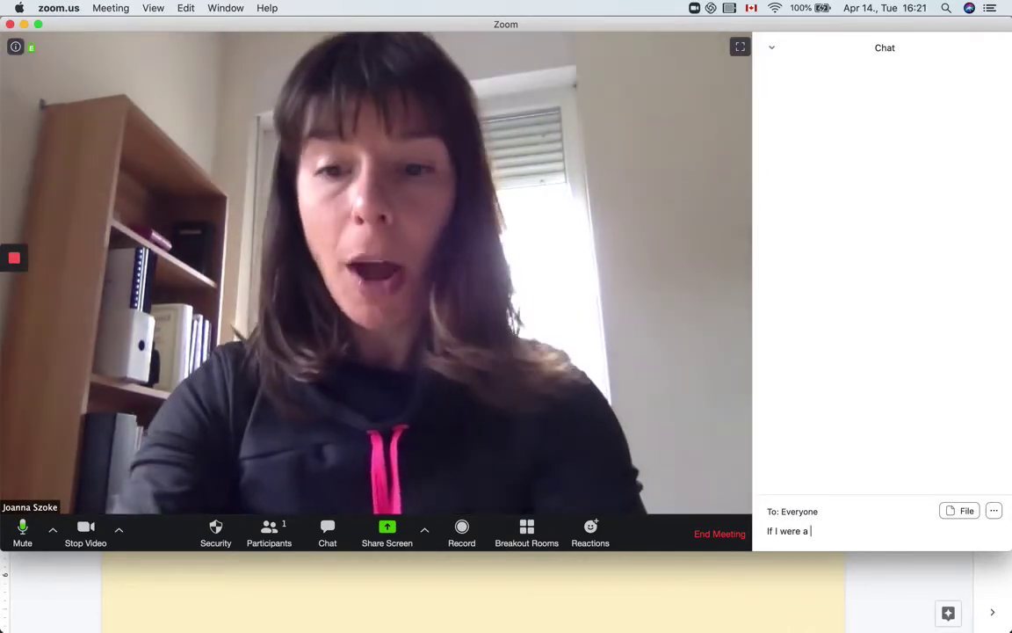
pyautogui.write('ship I ...')
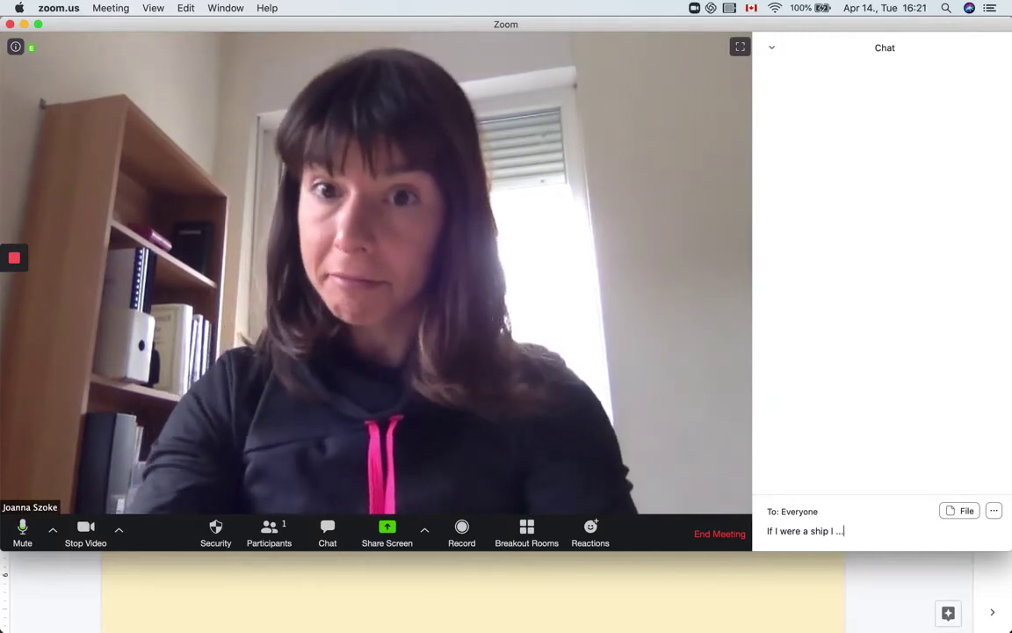
pyautogui.press('BackSpace')
pyautogui.press('BackSpace')
pyautogui.press('BackSpace')
pyautogui.press('BackSpace')
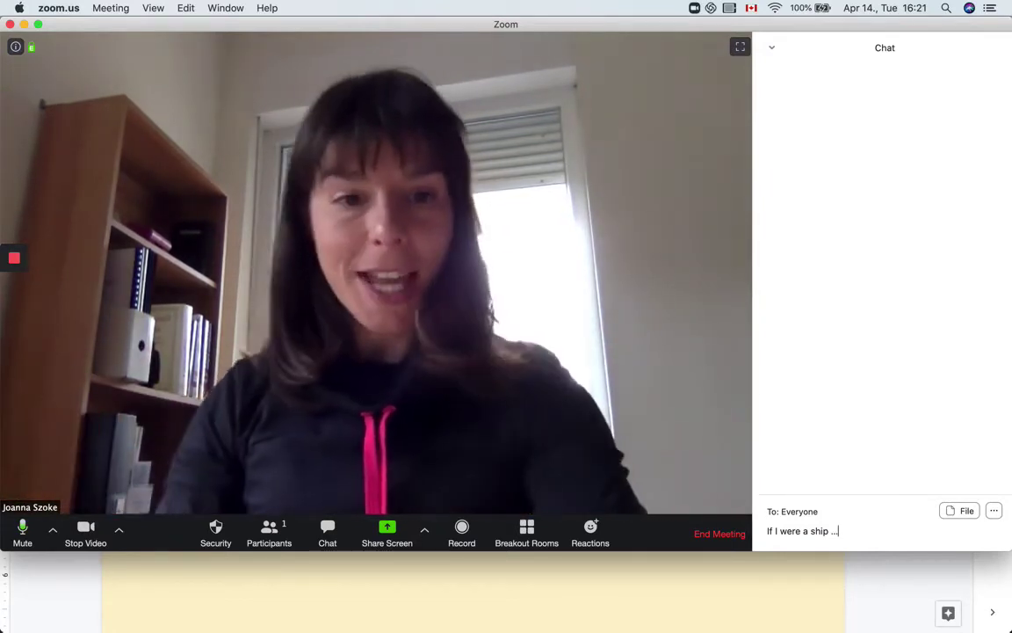
pyautogui.press('Return')
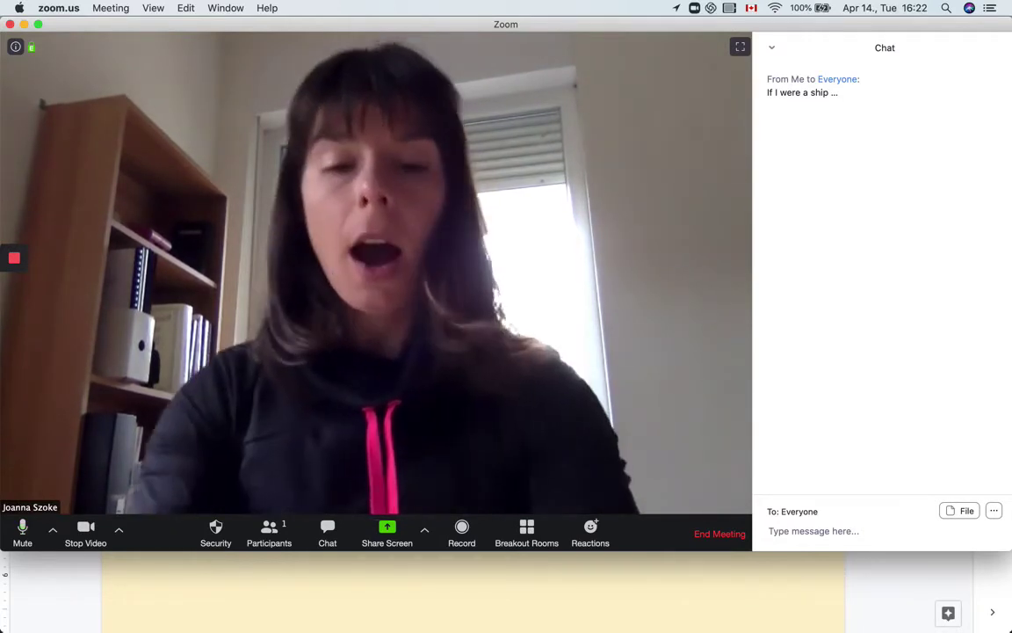
# Send two example continuations to everyone in the chat: "I would go around the world" and "I would be a pirate ship"
pyautogui.write('I would go arou')
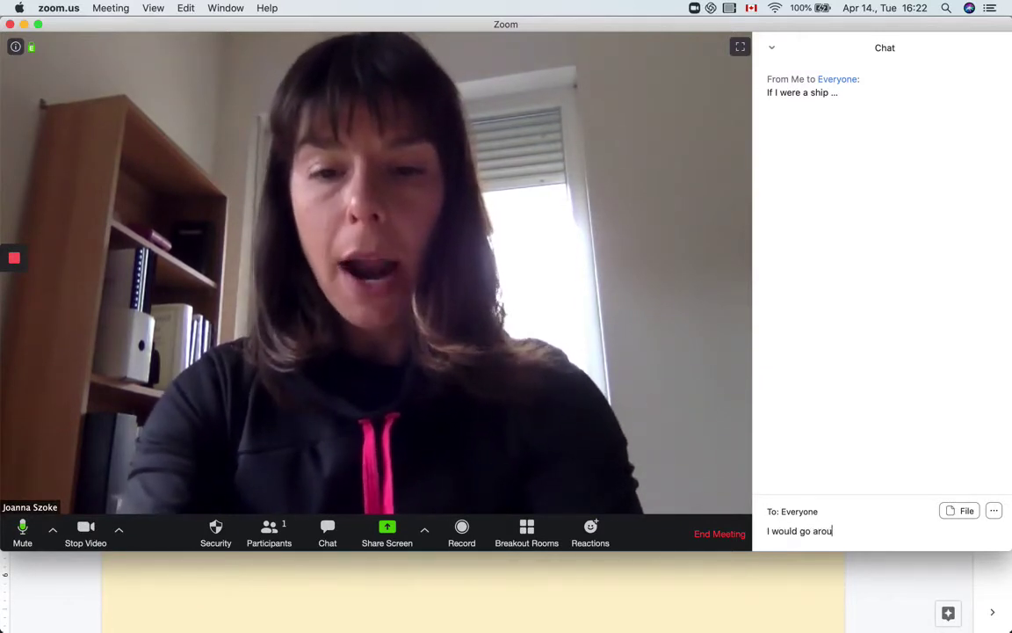
pyautogui.write('nd the world')
pyautogui.press('Return')
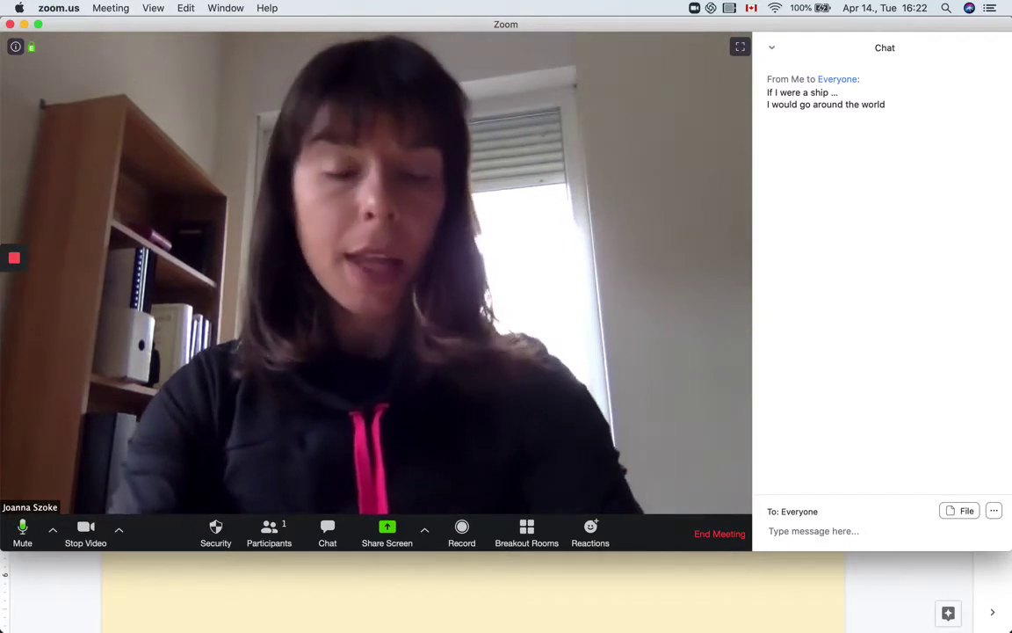
pyautogui.write('I wo')
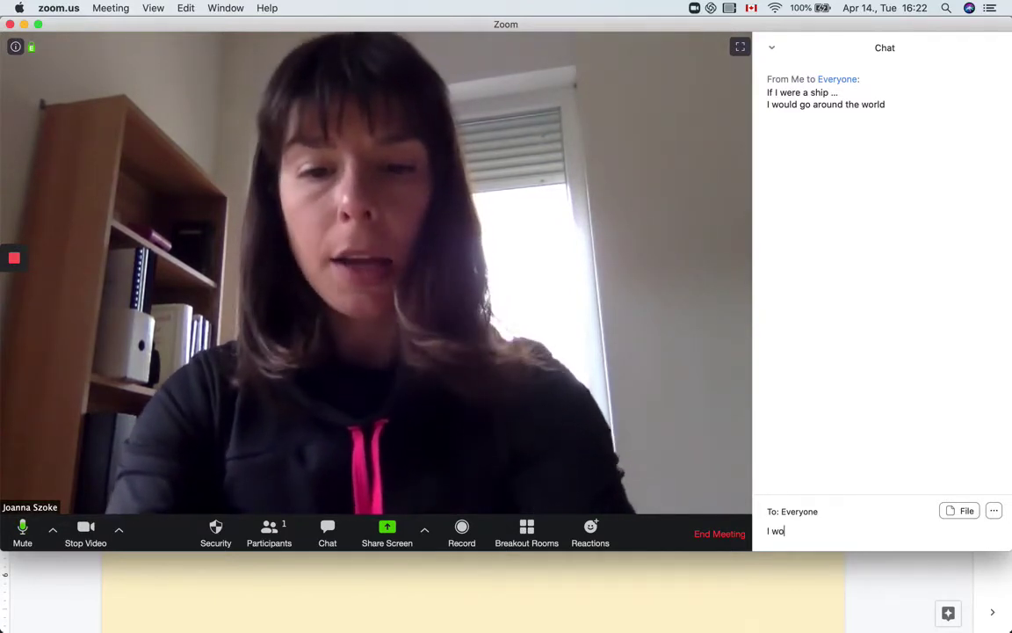
pyautogui.write('uld be a pirate sho')
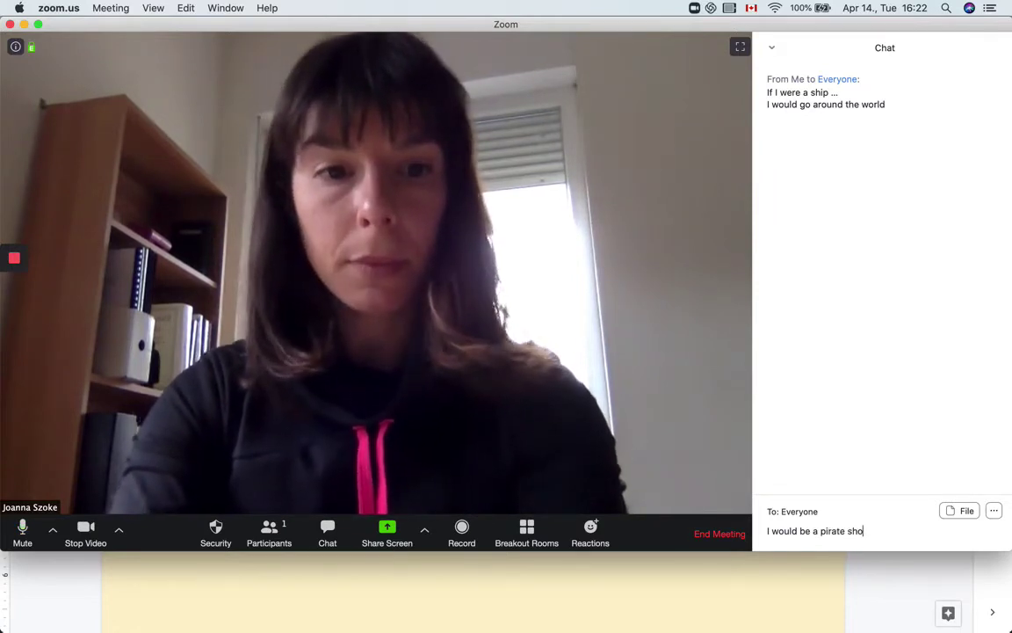
pyautogui.press('BackSpace')
pyautogui.write('ip')
pyautogui.press('Return')
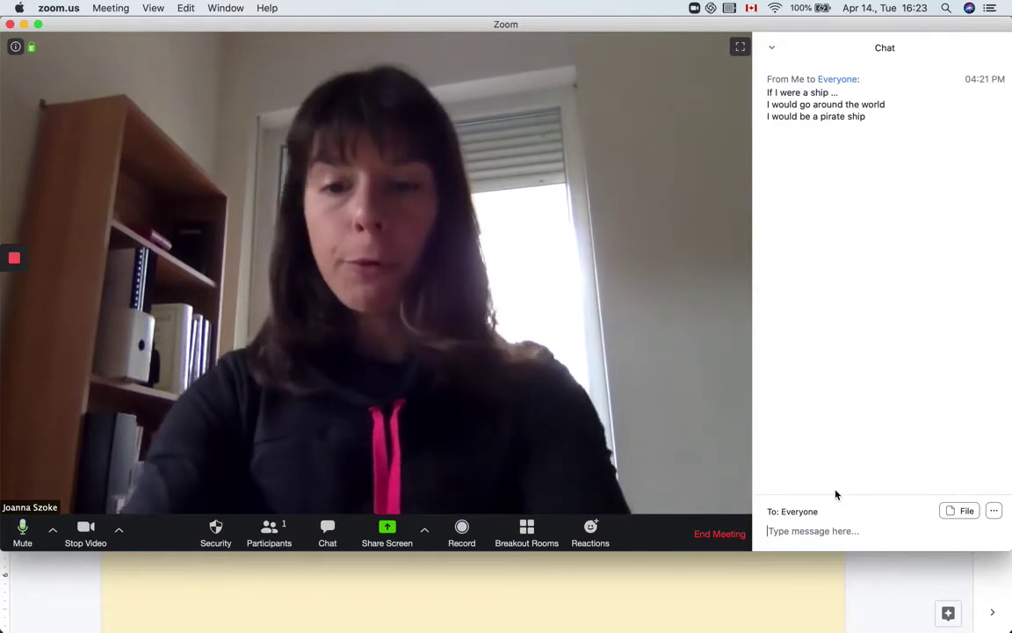
# Send the vocabulary prompt "Enter a fruit which starts with B" to everyone in the chat
pyautogui.write('Enter')
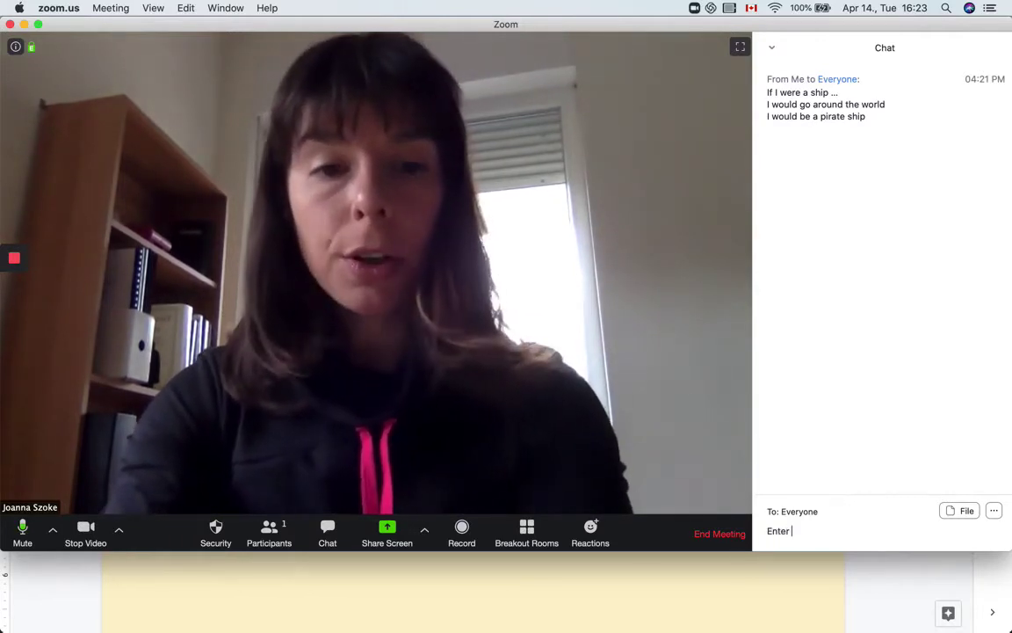
pyautogui.write('a frui')
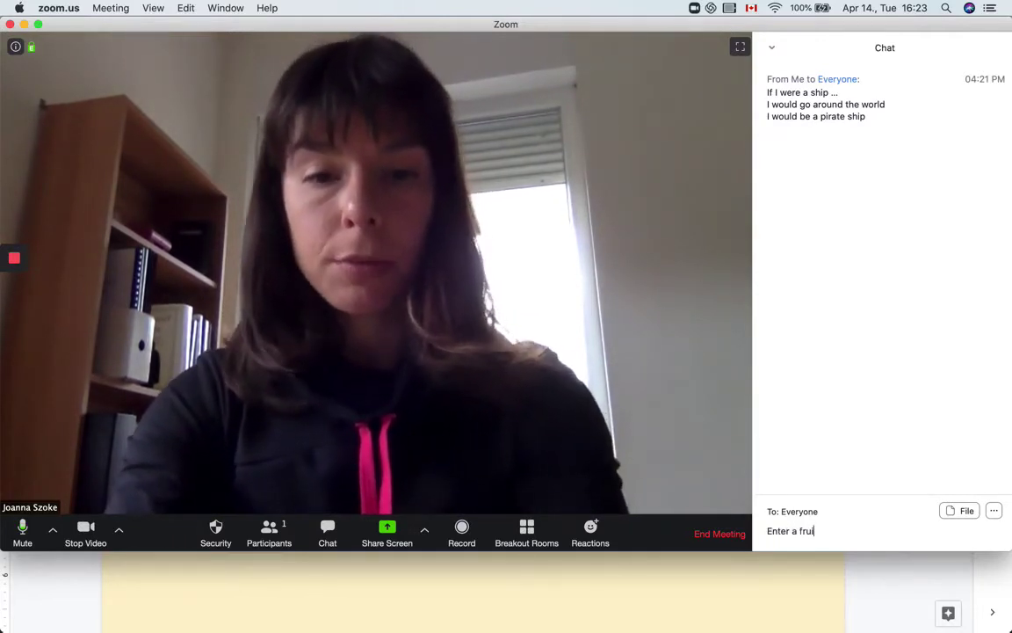
pyautogui.write('t which starts ')
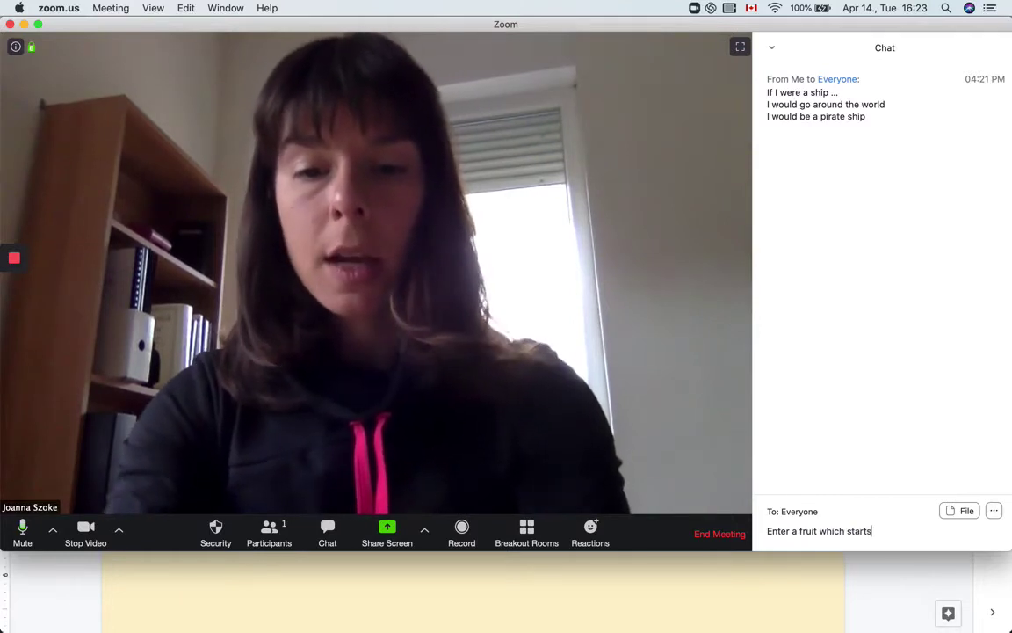
pyautogui.write('with B')
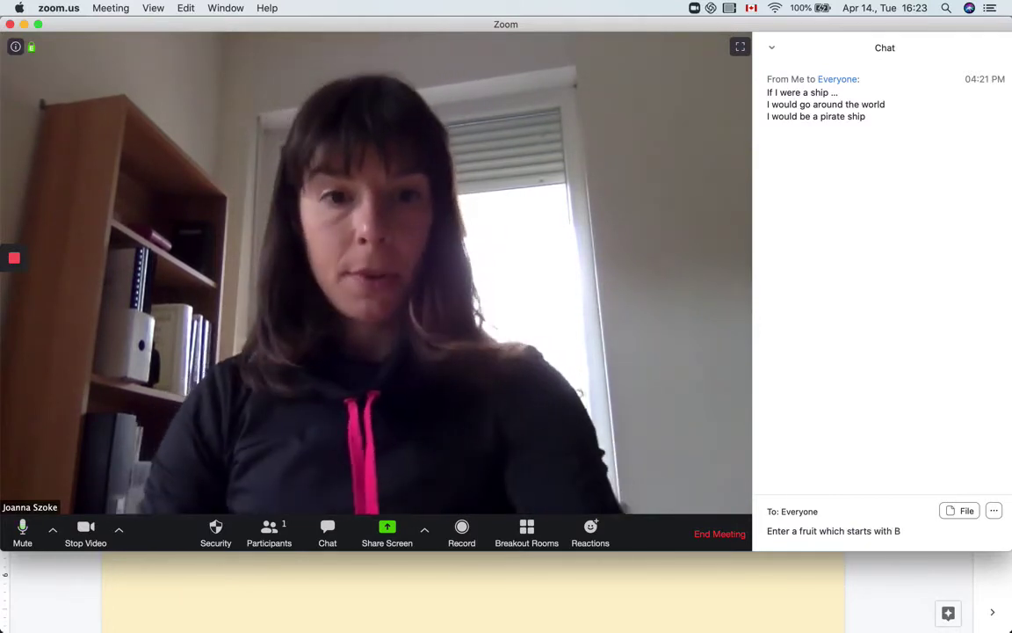
pyautogui.press('Return')
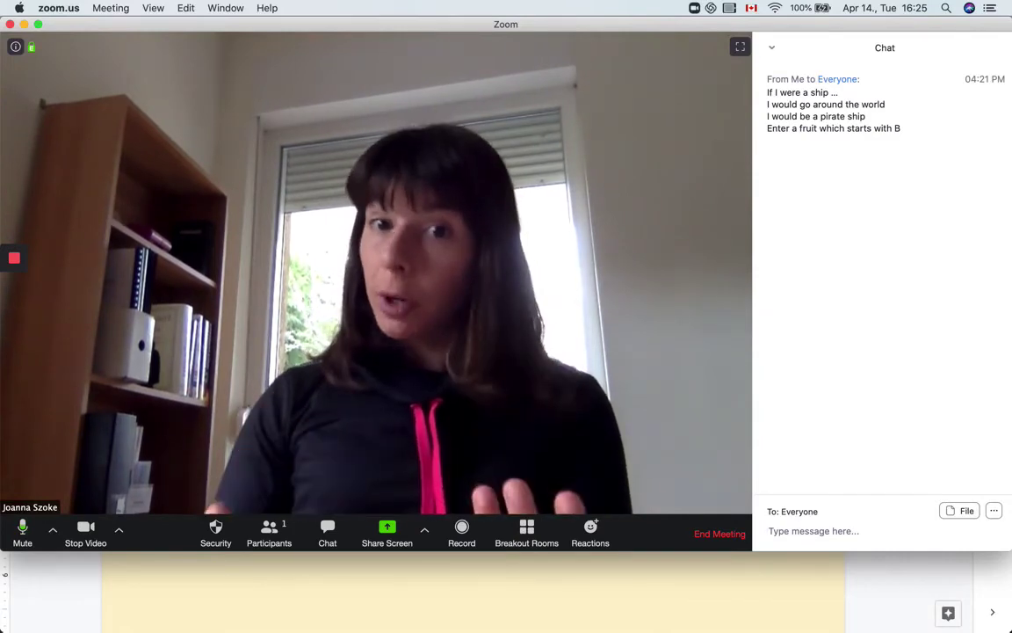
# Send the unfinished sentence "Even though I don't have a car..." to everyone in the chat
pyautogui.write('Bven thouy')
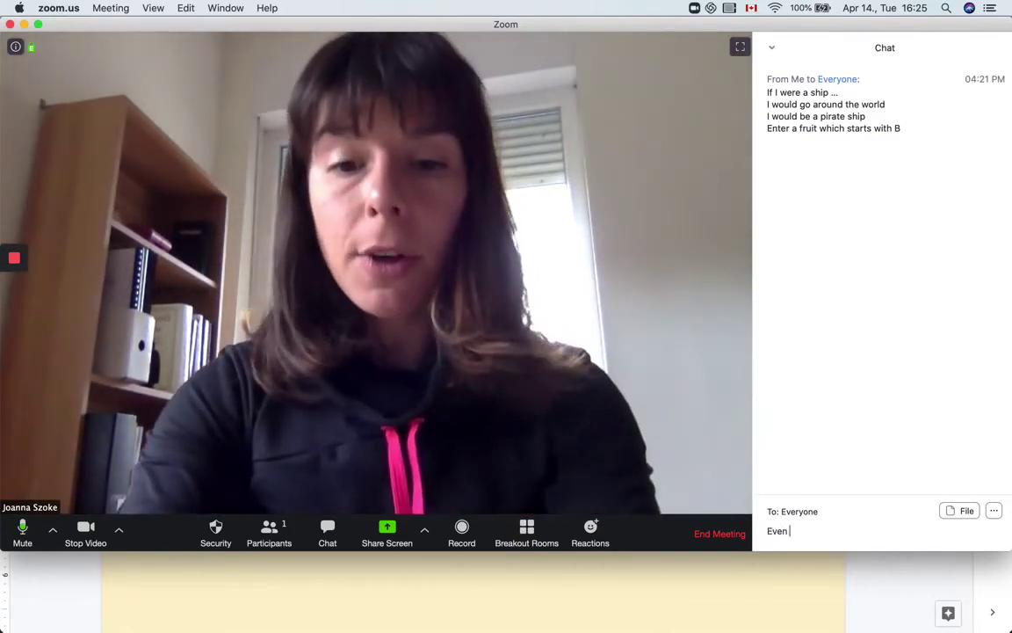
pyautogui.press('BackSpace')
pyautogui.write('gh I do')
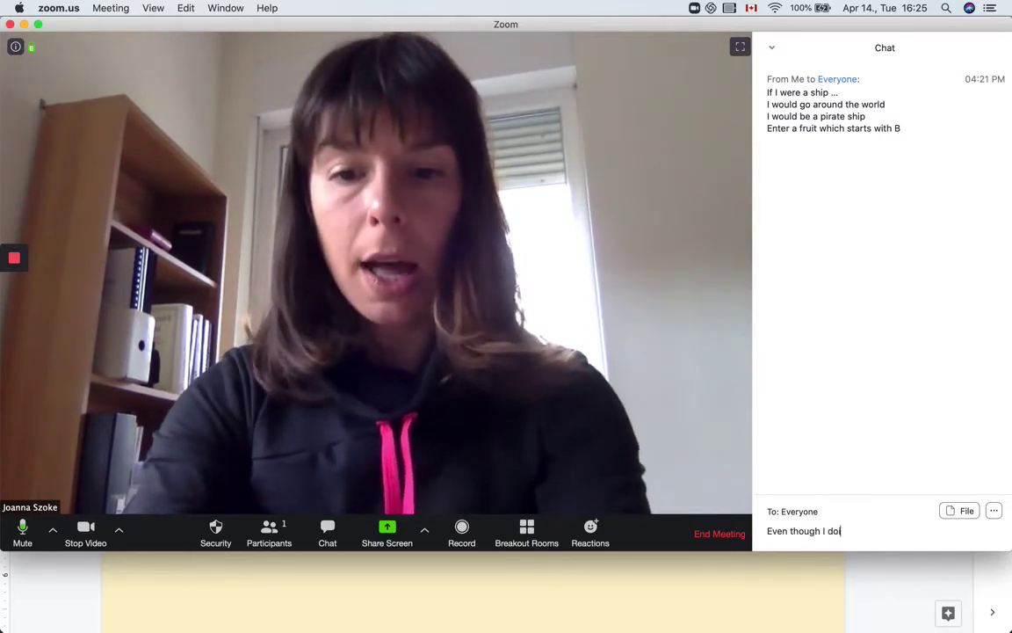
pyautogui.write("n't have a car")
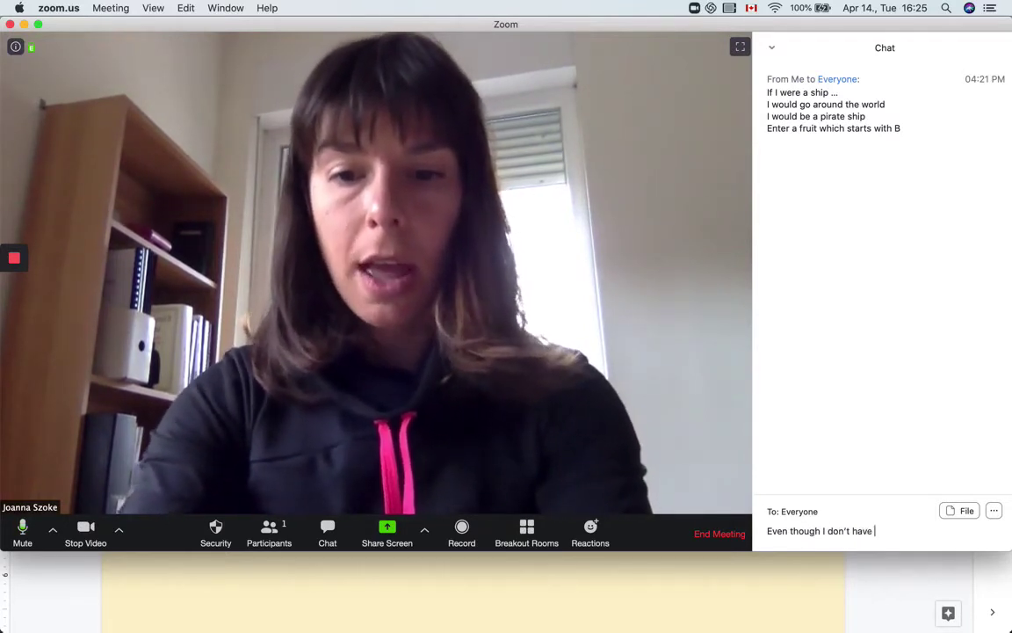
pyautogui.press('BackSpace')
pyautogui.press('BackSpace')
pyautogui.write('ar...')
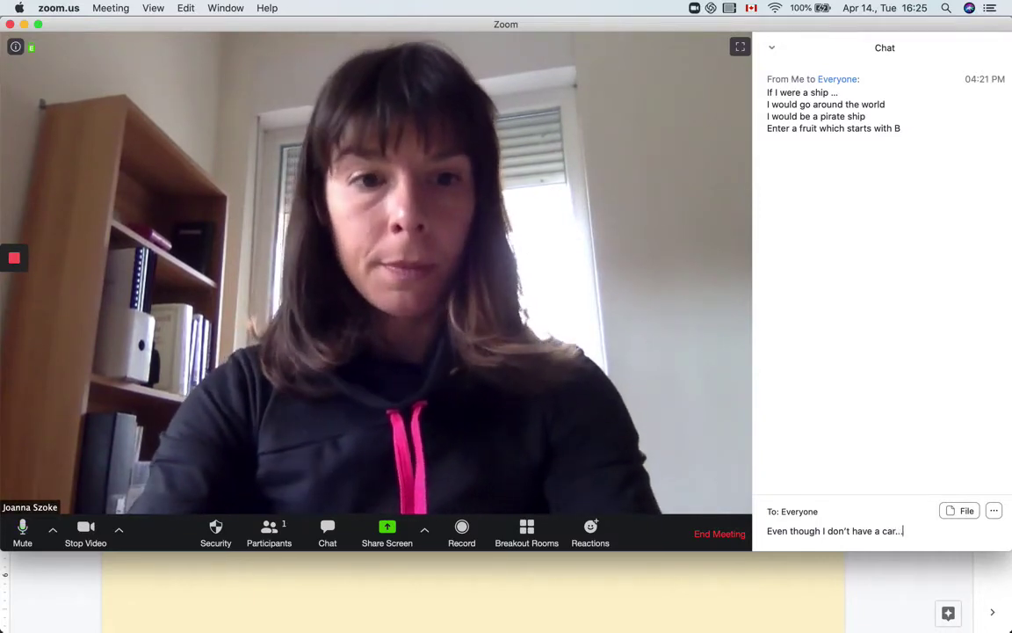
pyautogui.press('Return')
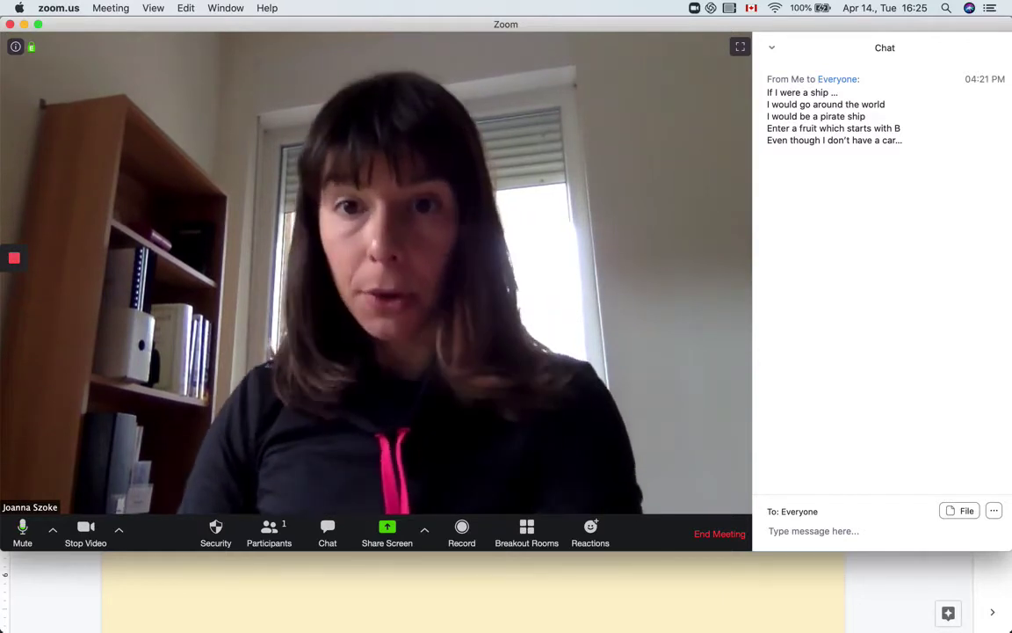
# Share a whiteboard with the meeting and enlarge its window to fill the whole screen
pyautogui.click(404, 534)
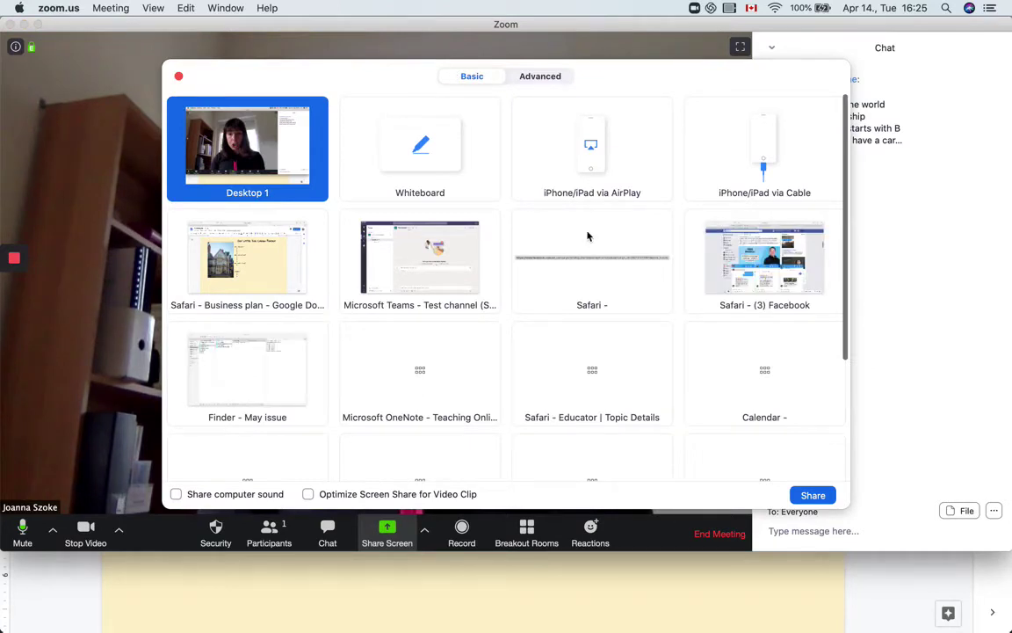
pyautogui.click(420, 148)
pyautogui.click(813, 494)
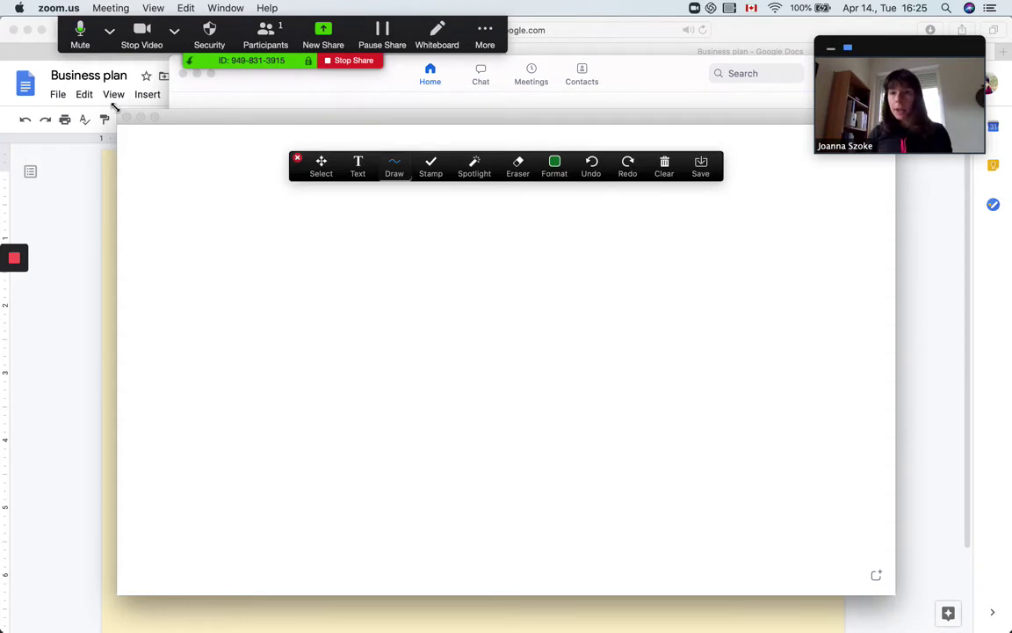
pyautogui.moveTo(113, 105); pyautogui.dragTo(3, 5)
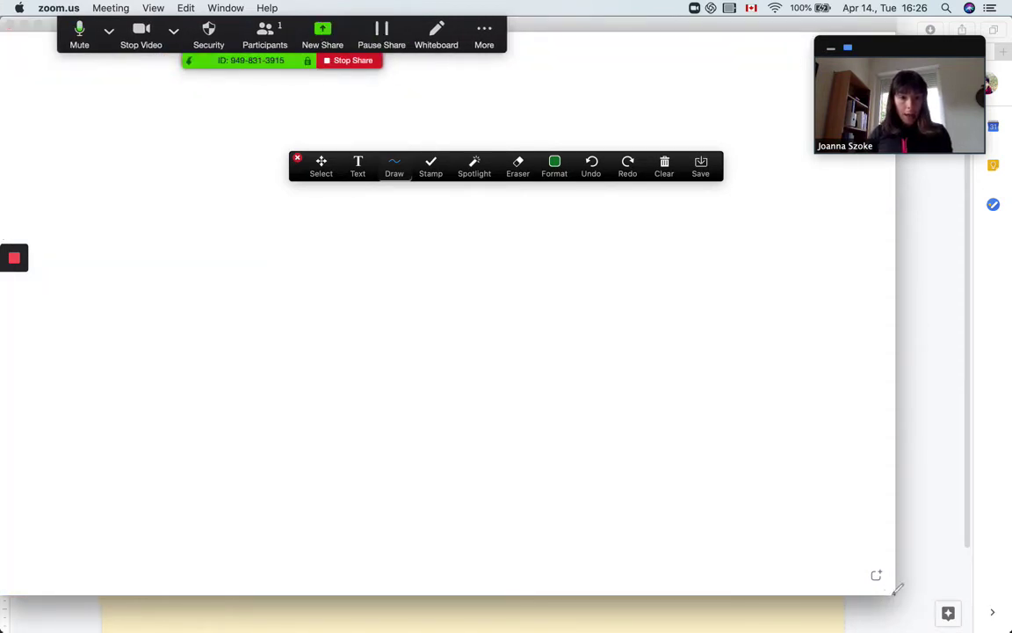
pyautogui.moveTo(893, 598); pyautogui.dragTo(1008, 628)
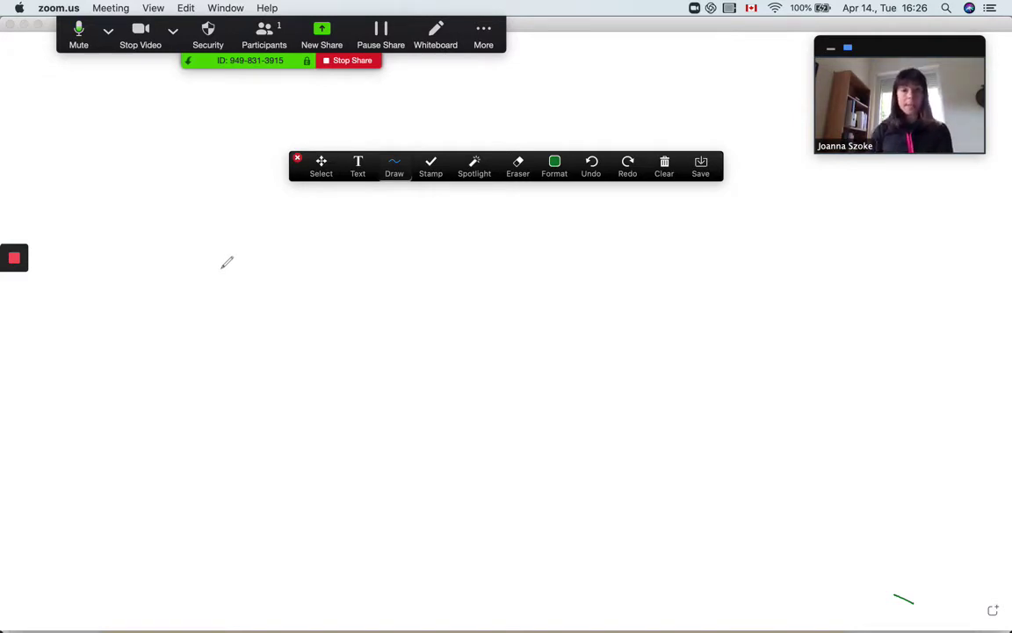
# Add a text box to the upper part of the whiteboard with the sentence "Every animal is lovely."
pyautogui.click(357, 164)
pyautogui.click(240, 234)
pyautogui.write('Every animal is lobvely')
pyautogui.press('BackSpace')
pyautogui.press('BackSpace')
pyautogui.press('BackSpace')
pyautogui.press('BackSpace')
pyautogui.press('BackSpace')
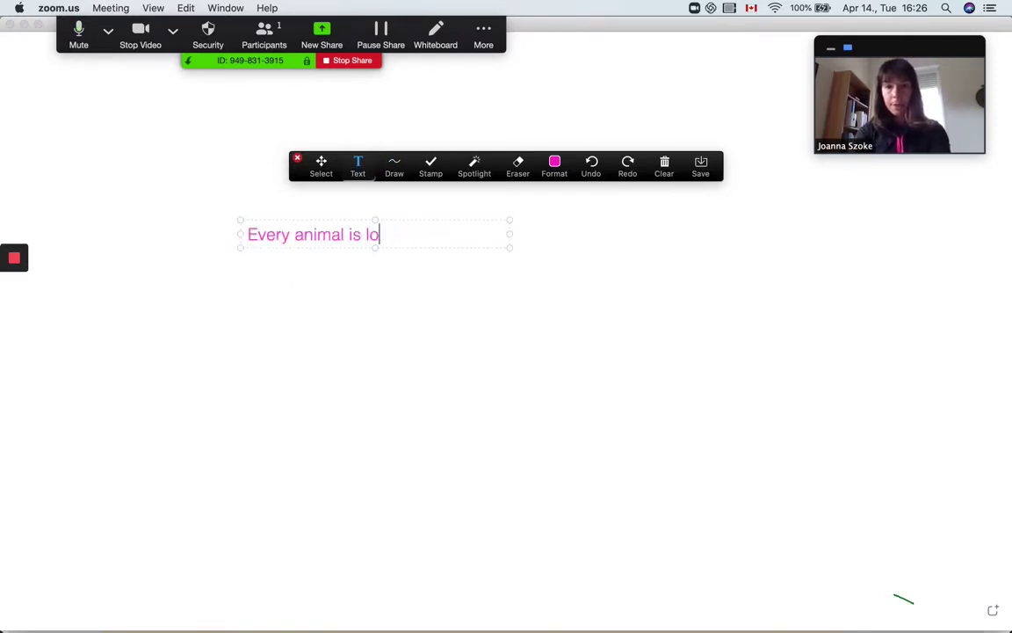
pyautogui.write('vely.')
pyautogui.press('Return')
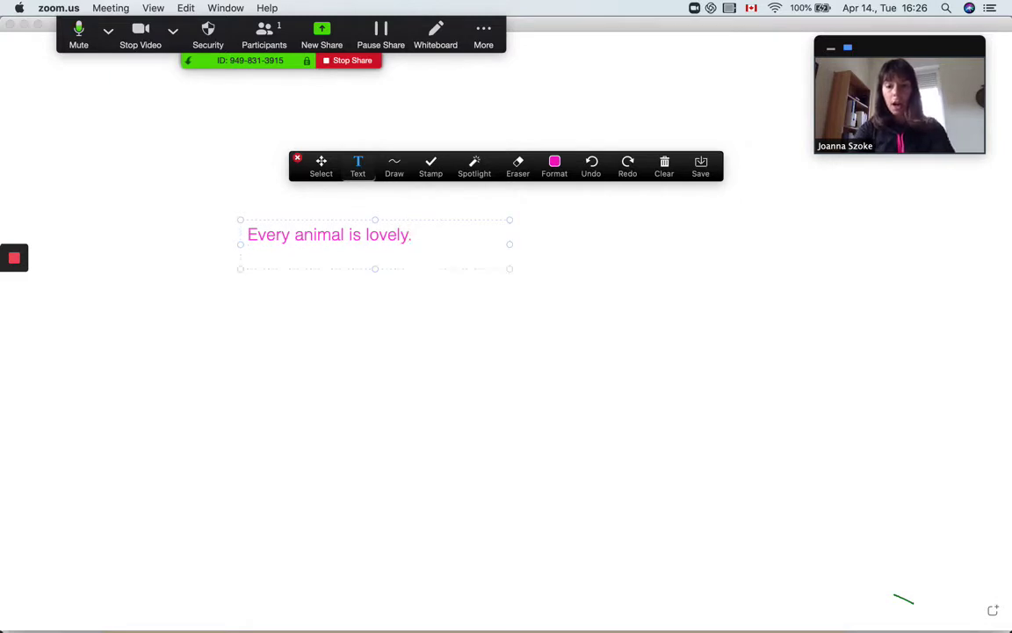
# Add "All plants smell bad." as the second line of the text box and finish editing it
pyautogui.write('All planr')
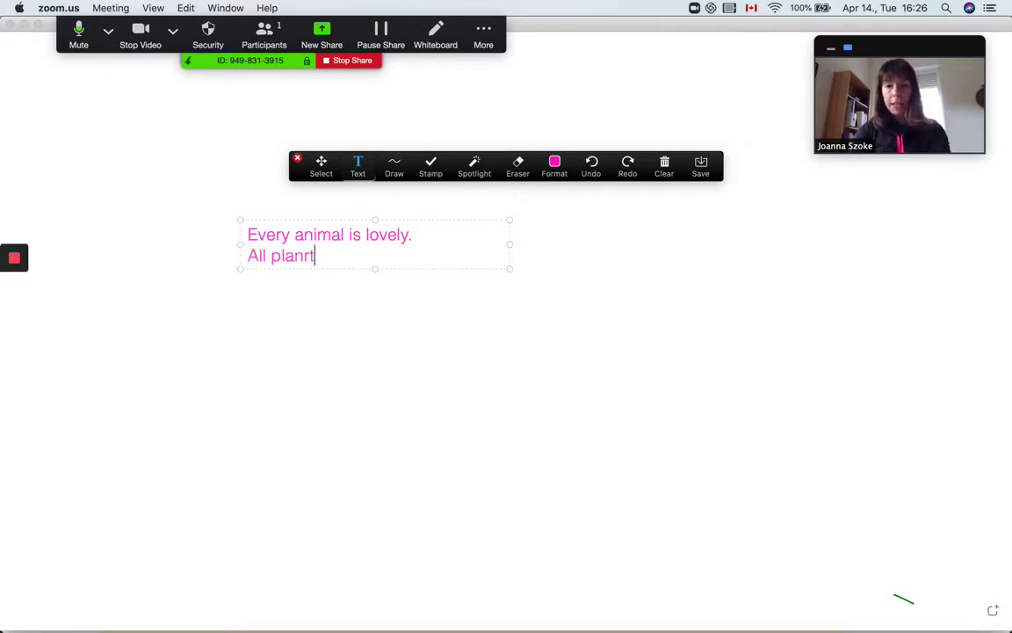
pyautogui.press('BackSpace')
pyautogui.write('ts semm')
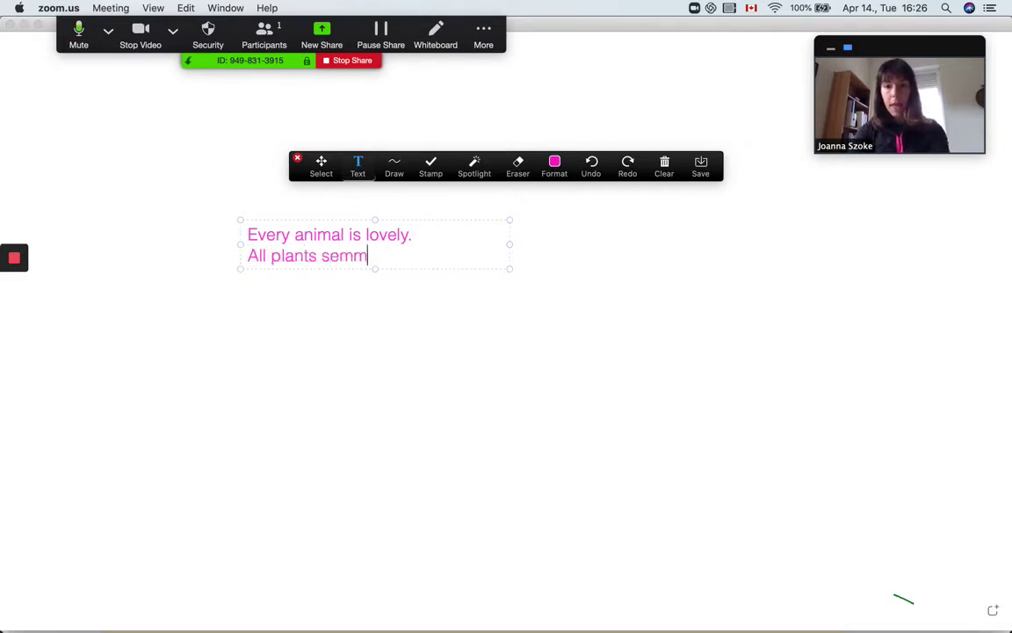
pyautogui.press('BackSpace')
pyautogui.press('BackSpace')
pyautogui.press('BackSpace')
pyautogui.write('mell bad.')
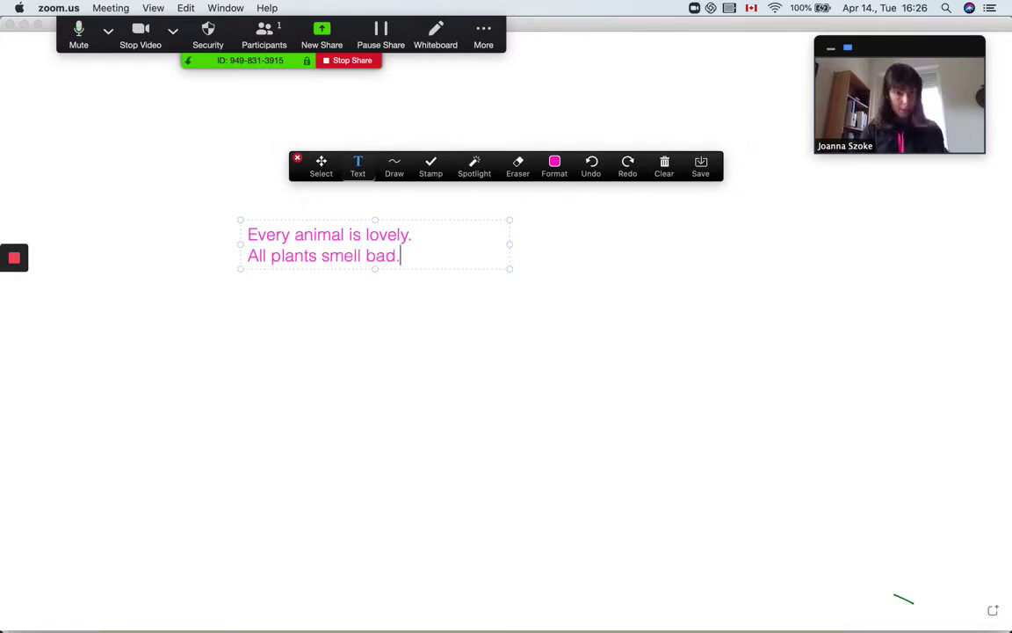
pyautogui.click(383, 329)
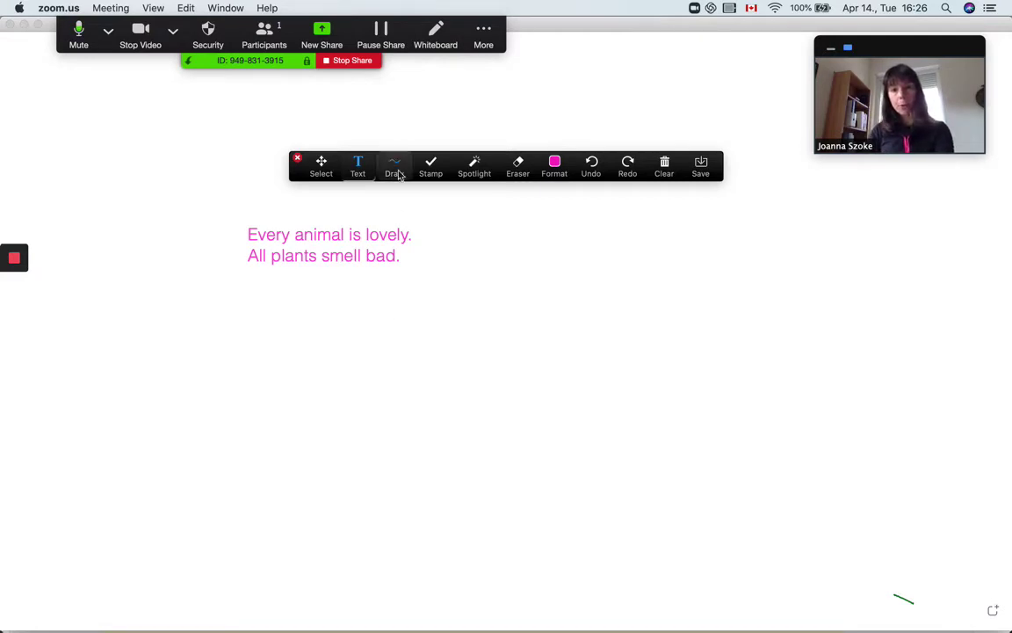
# Stamp a check mark beside "Every animal is lovely." and a cross beside "All plants smell bad."
pyautogui.click(433, 166)
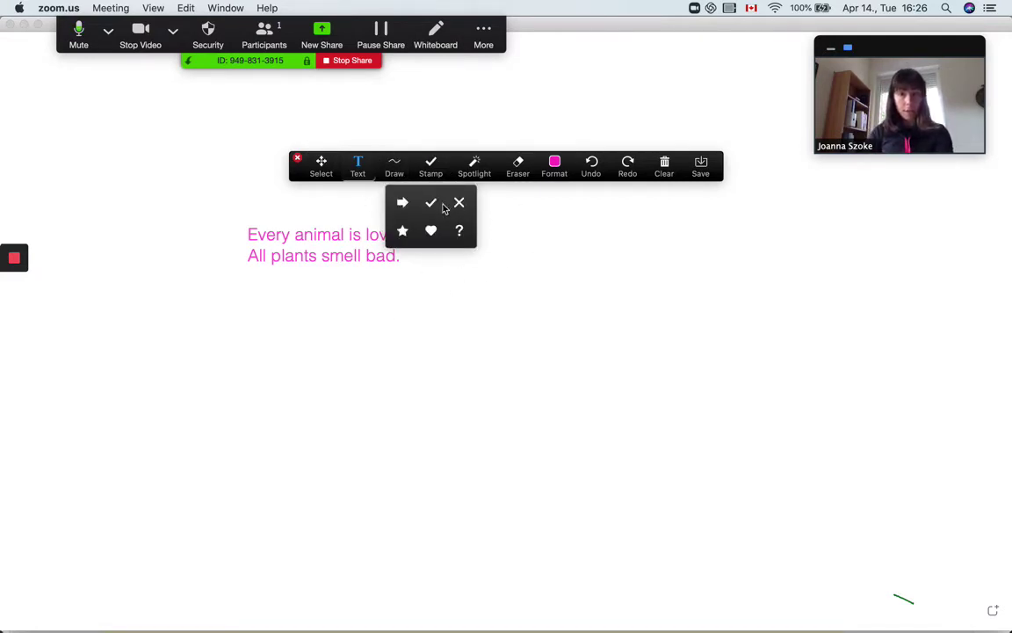
pyautogui.click(429, 205)
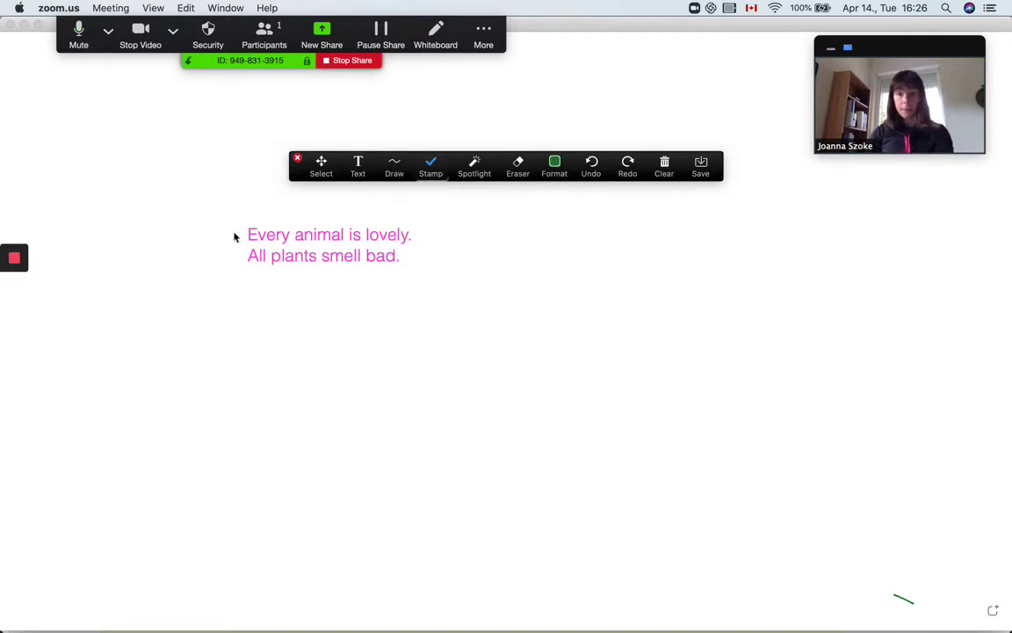
pyautogui.click(430, 166)
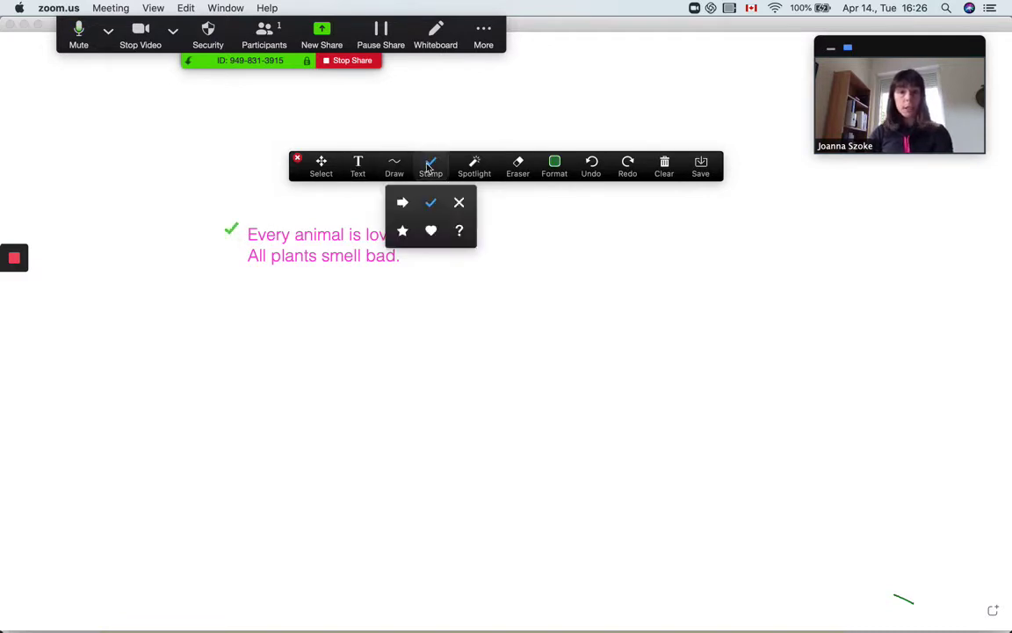
pyautogui.click(459, 201)
pyautogui.click(227, 257)
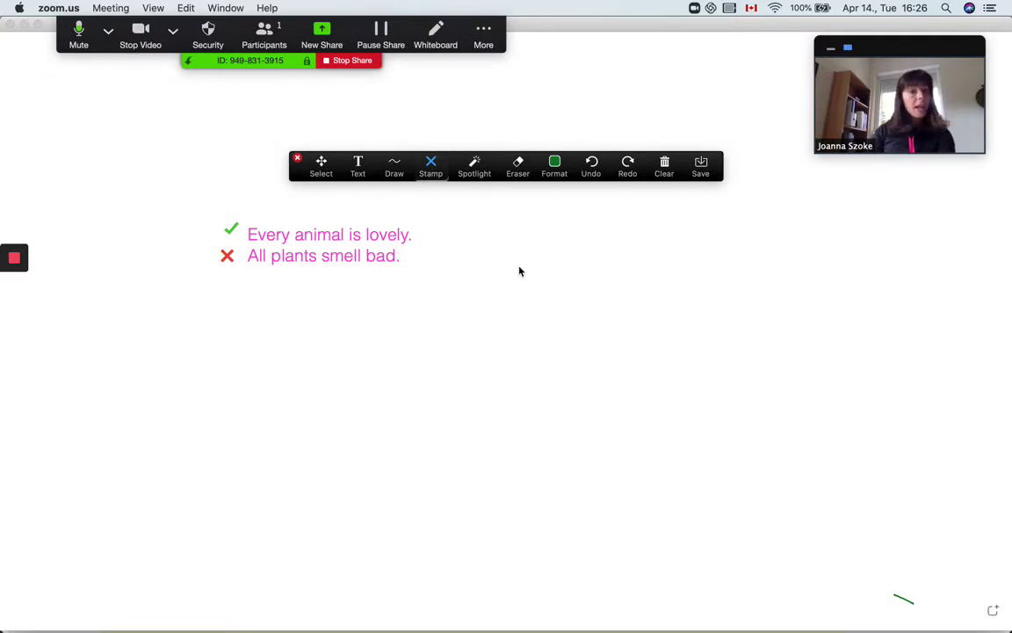
# Stamp a question mark beside the cross of "All plants smell bad." and another over the word "lovely" in the first sentence
pyautogui.click(429, 172)
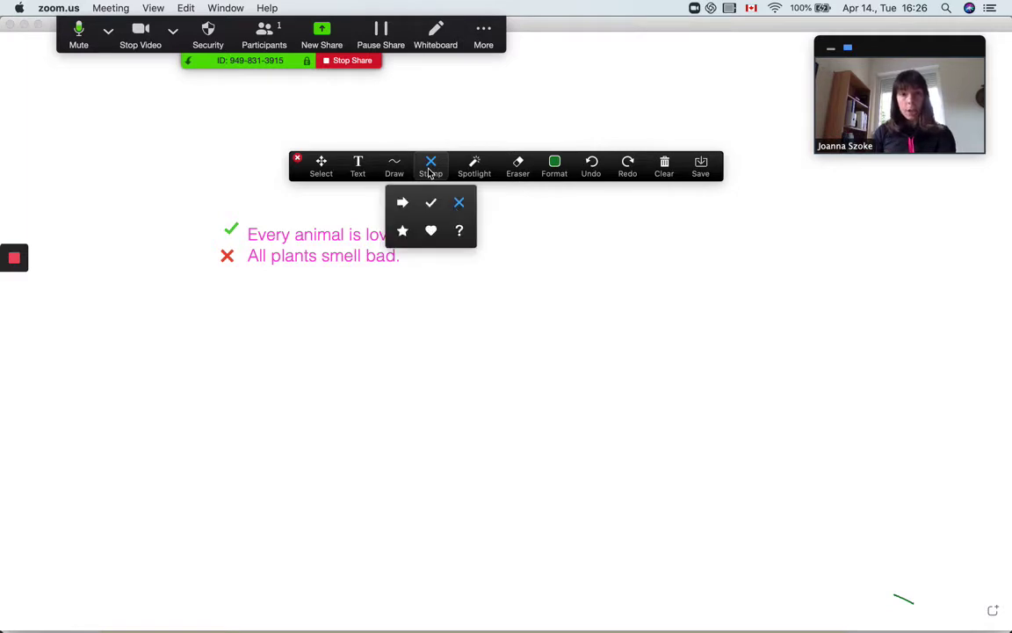
pyautogui.click(458, 233)
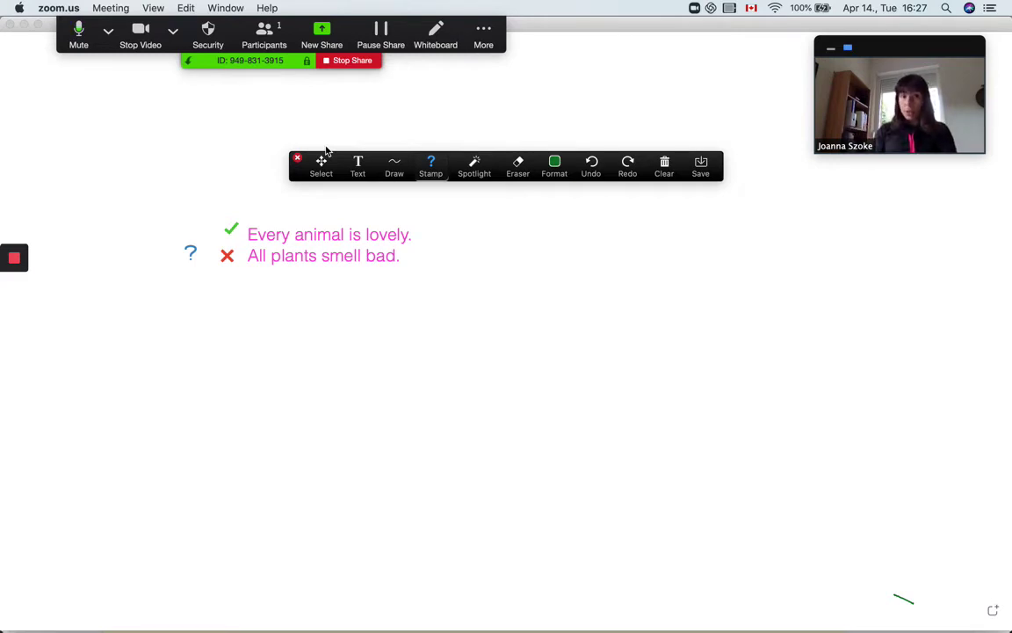
pyautogui.click(367, 232)
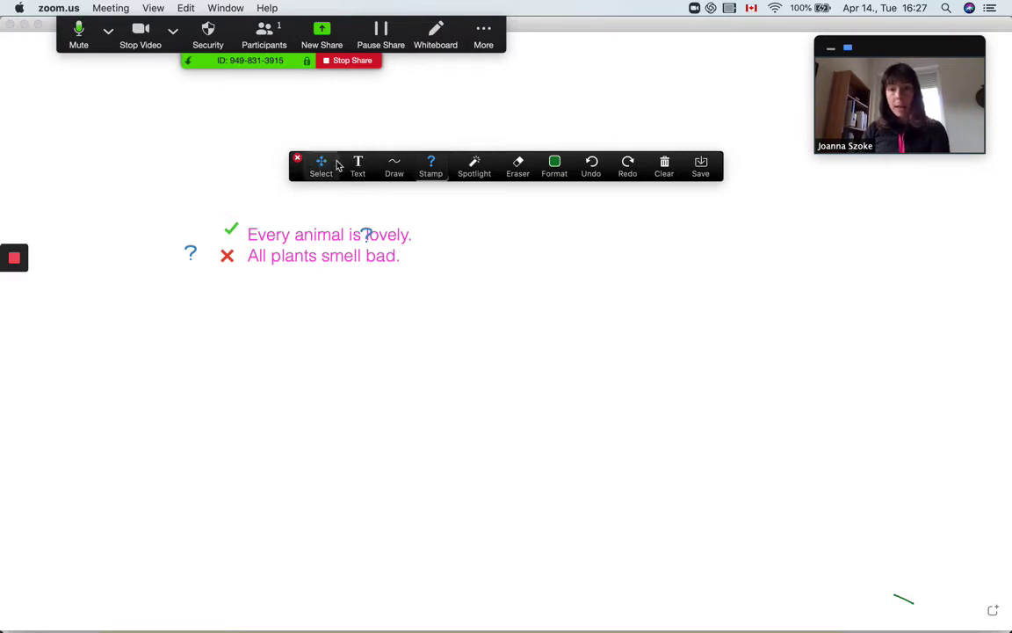
# Clear all drawings from the whiteboard, including the sentences and the stamps
pyautogui.click(322, 163)
pyautogui.click(661, 174)
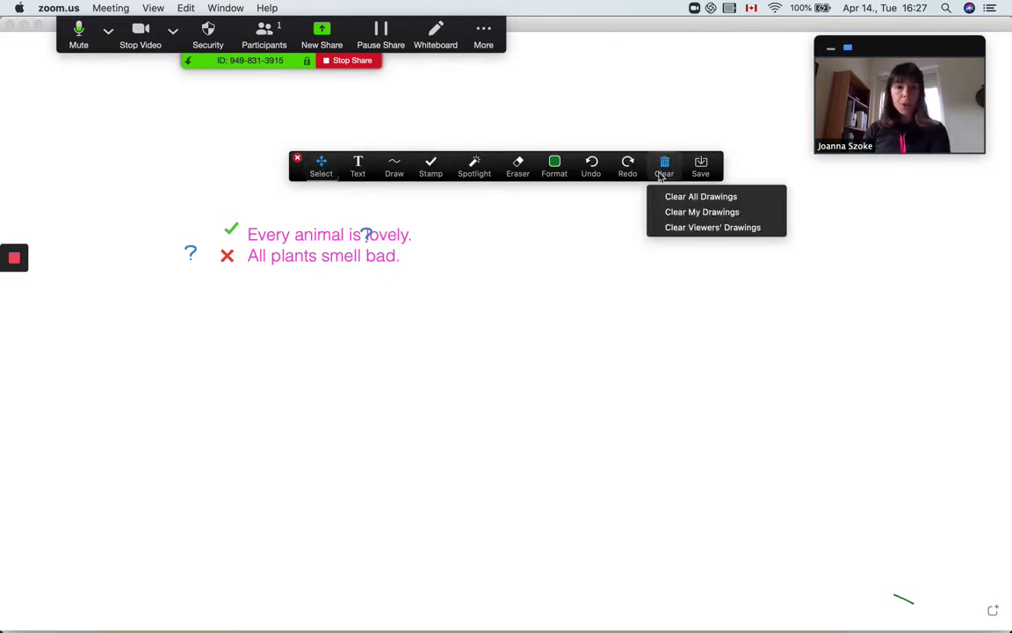
pyautogui.click(661, 195)
# Add a text box to the upper part of the whiteboard beginning with "If people had a million dollars, they would"
pyautogui.click(358, 167)
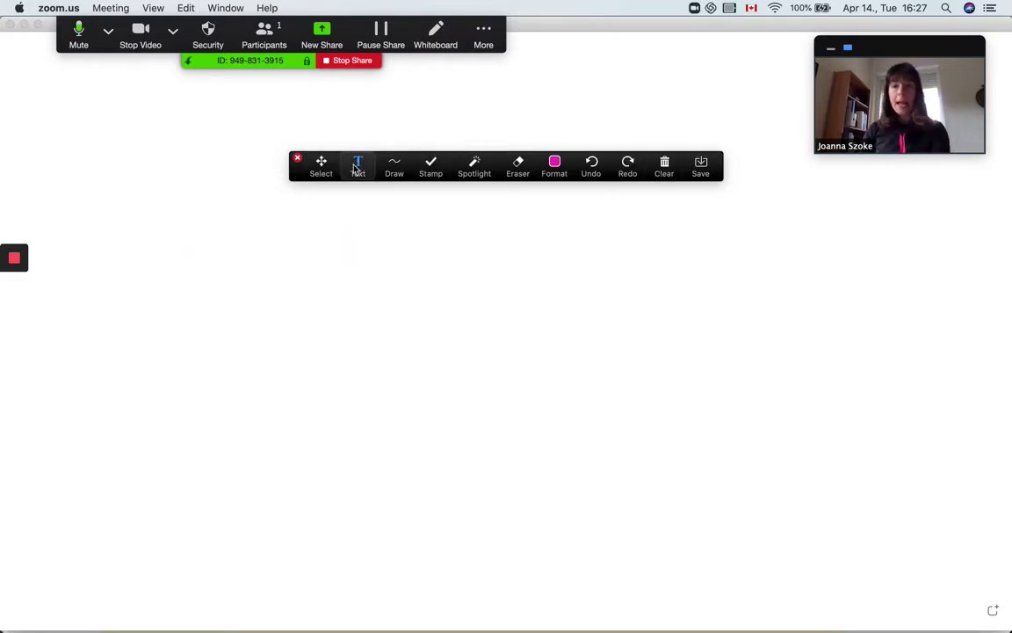
pyautogui.click(242, 254)
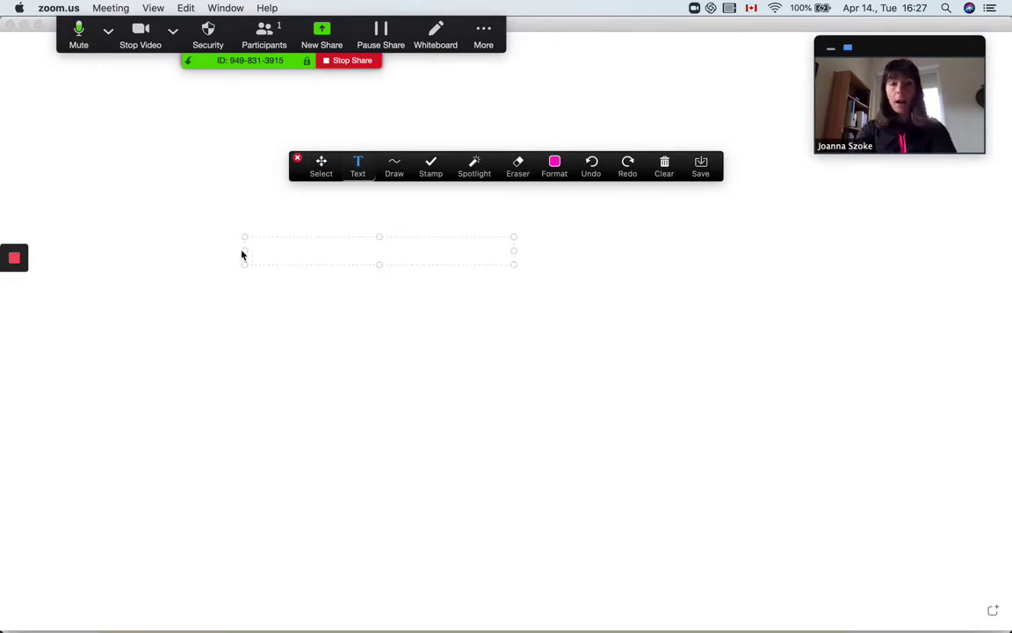
pyautogui.write('If people had a million dfolla')
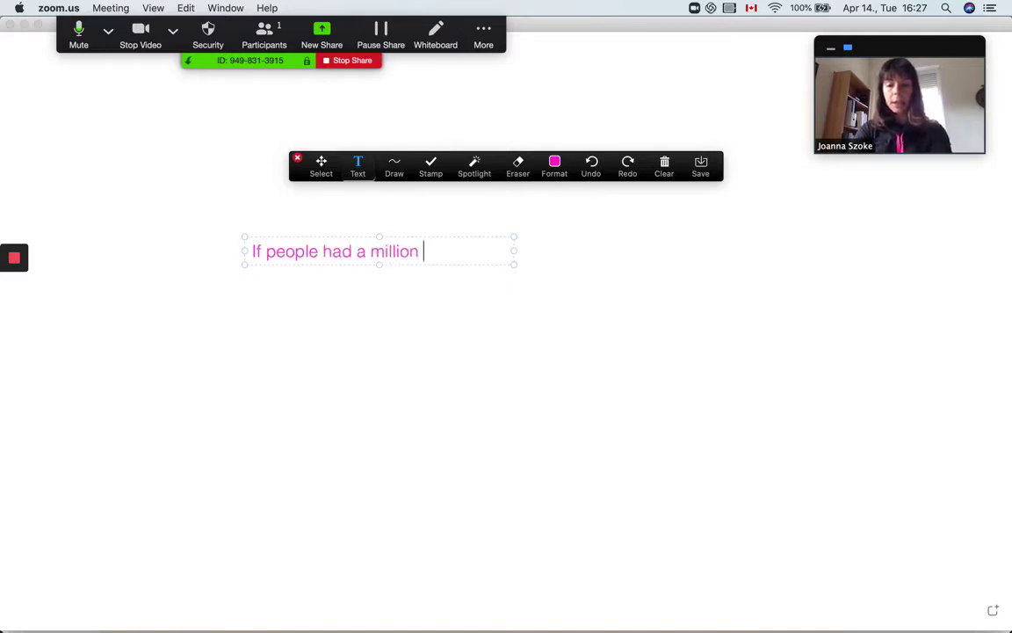
pyautogui.press('BackSpace')
pyautogui.press('BackSpace')
pyautogui.press('BackSpace')
pyautogui.press('BackSpace')
pyautogui.press('BackSpace')
pyautogui.write('ollars, they would')
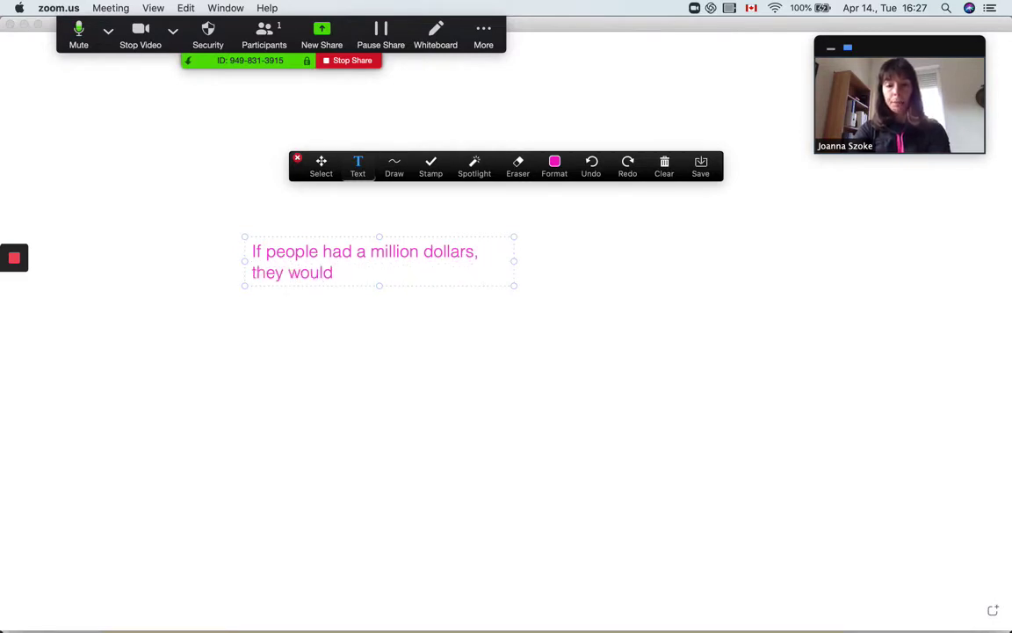
# Complete the sentence with "buy food instead of clothes.", widen the text box so the text fits on two lines, and finish editing
pyautogui.write(' buy food')
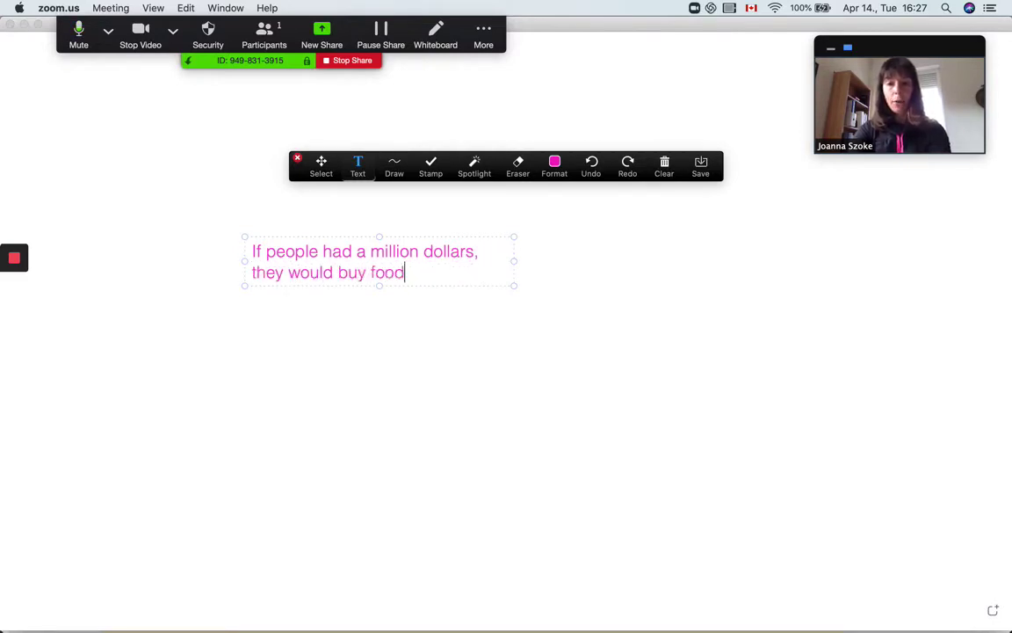
pyautogui.write(' instead of clothes.')
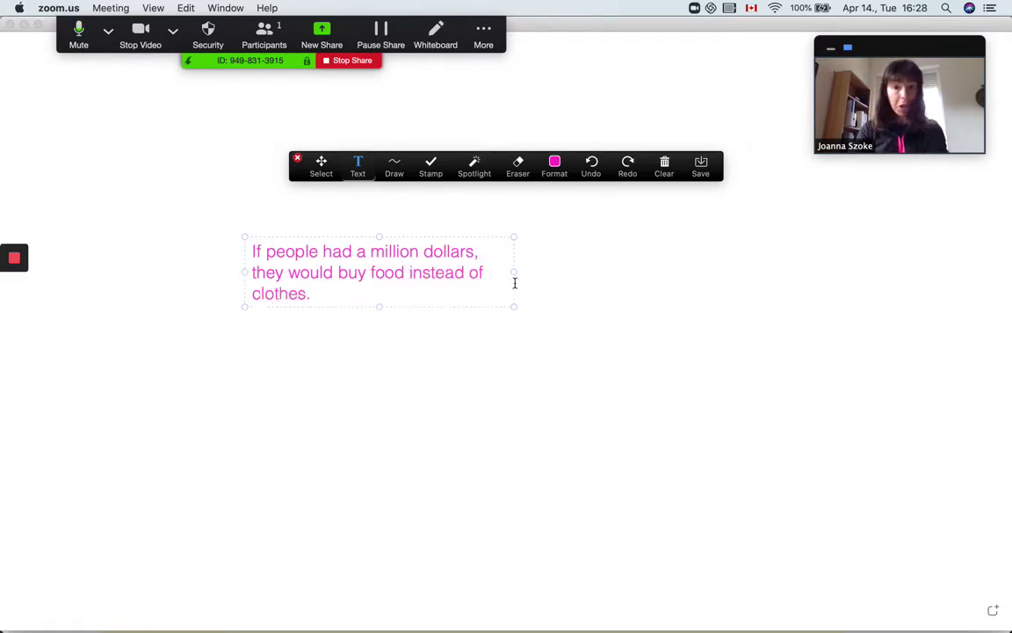
pyautogui.moveTo(514, 272); pyautogui.dragTo(668, 272)
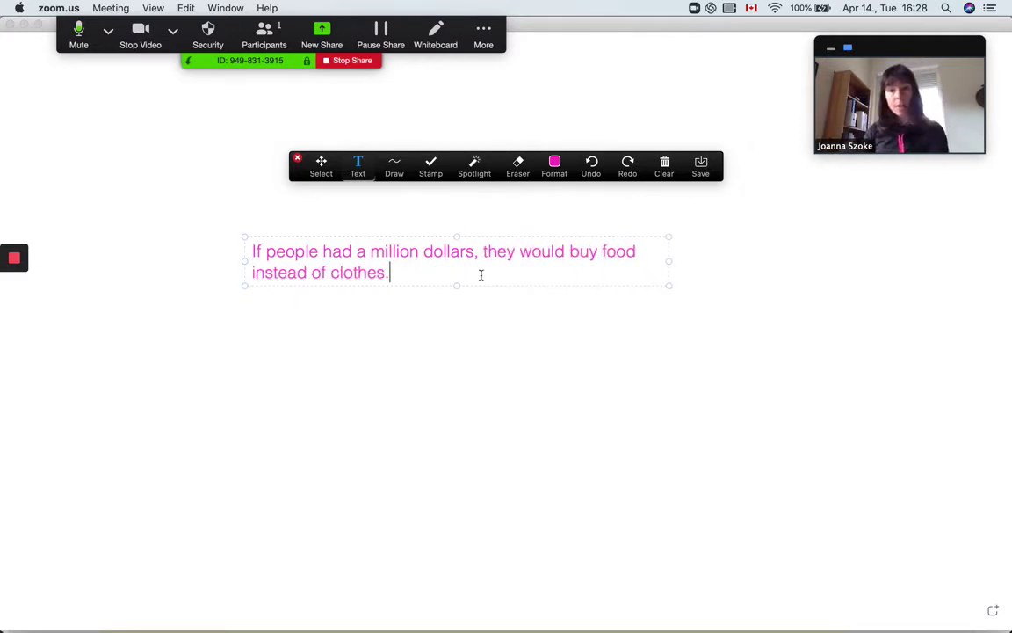
pyautogui.click(450, 398)
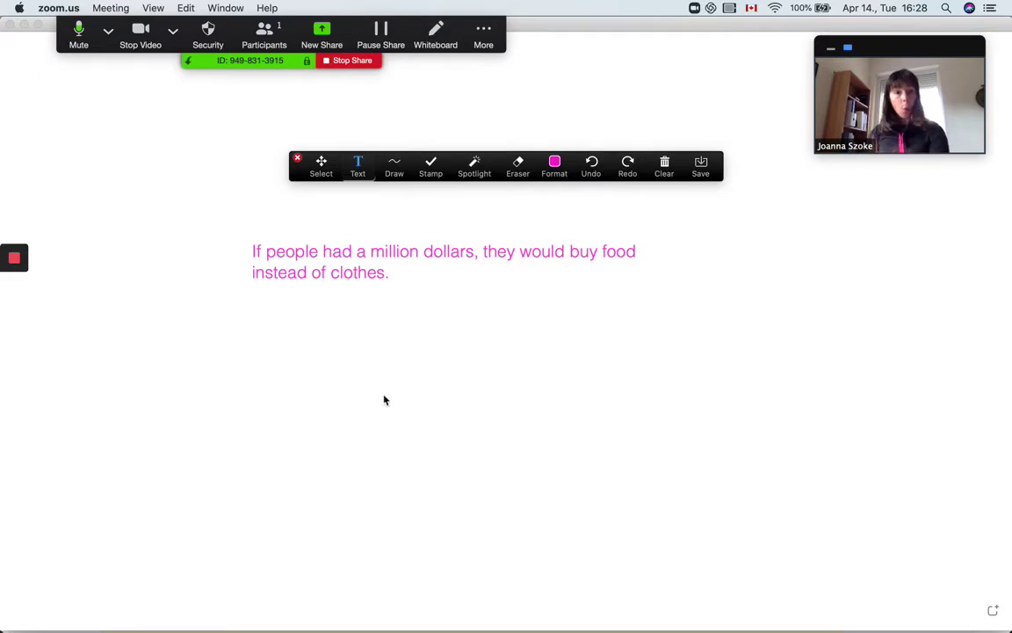
pyautogui.click(251, 251)
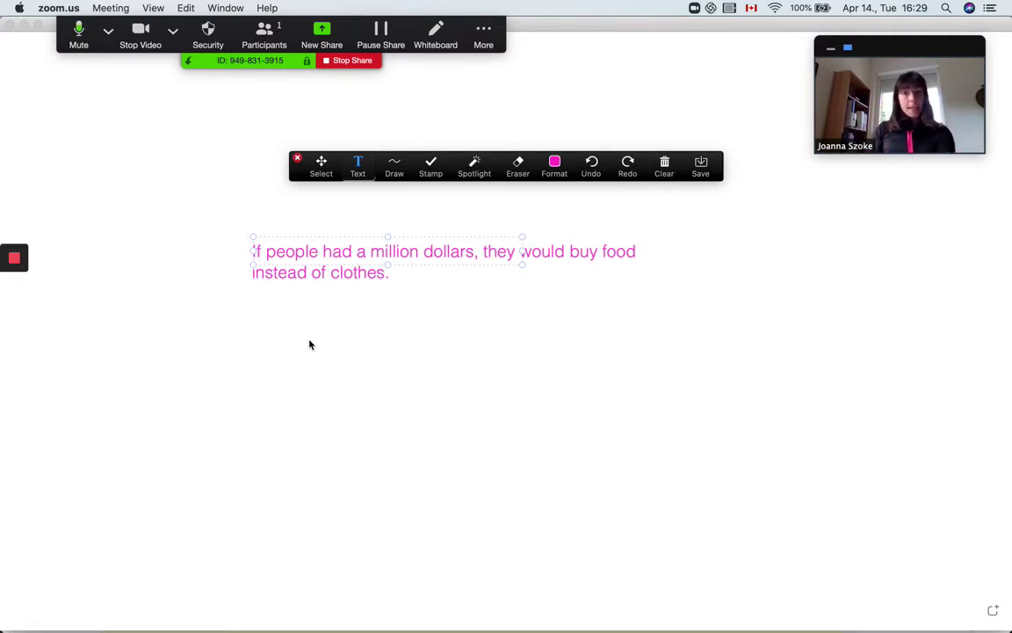
pyautogui.click(437, 154)
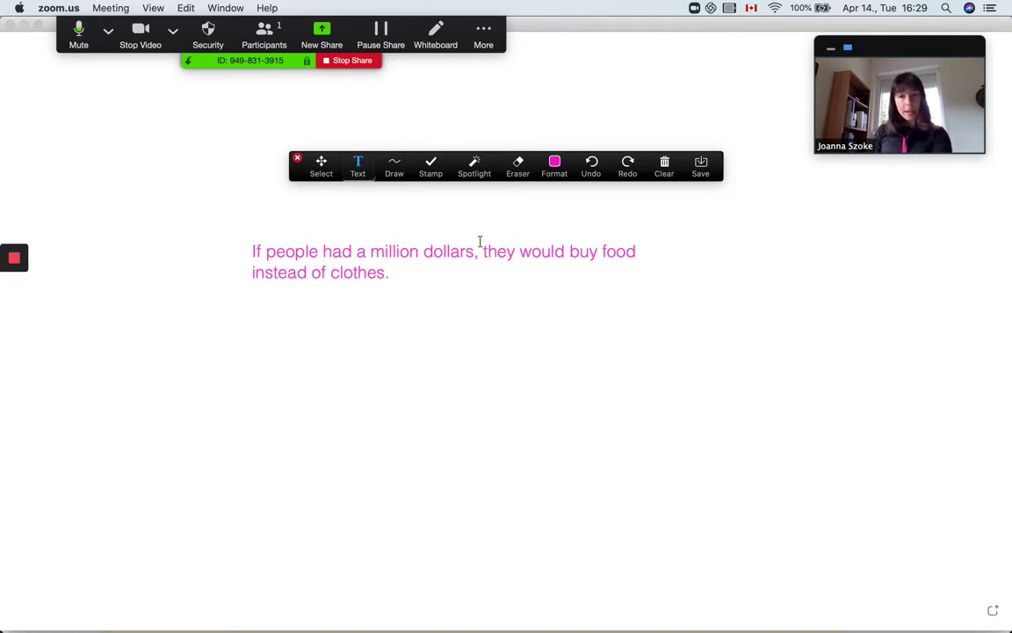
# Draw a freehand circle around "had a" in the sentence and underline "clothes" with the same thin pen
pyautogui.click(399, 169)
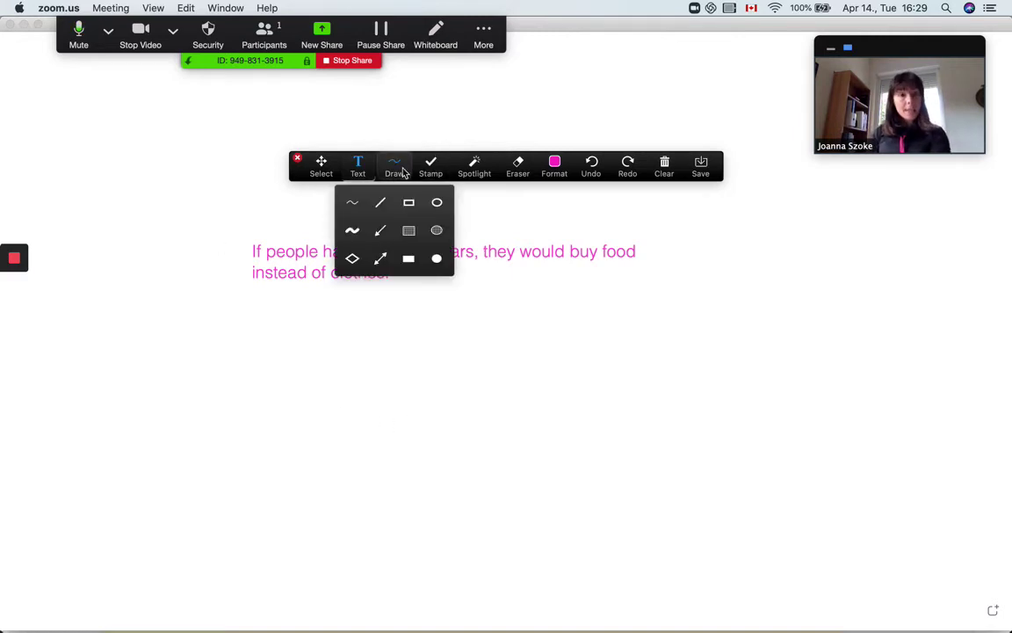
pyautogui.click(352, 203)
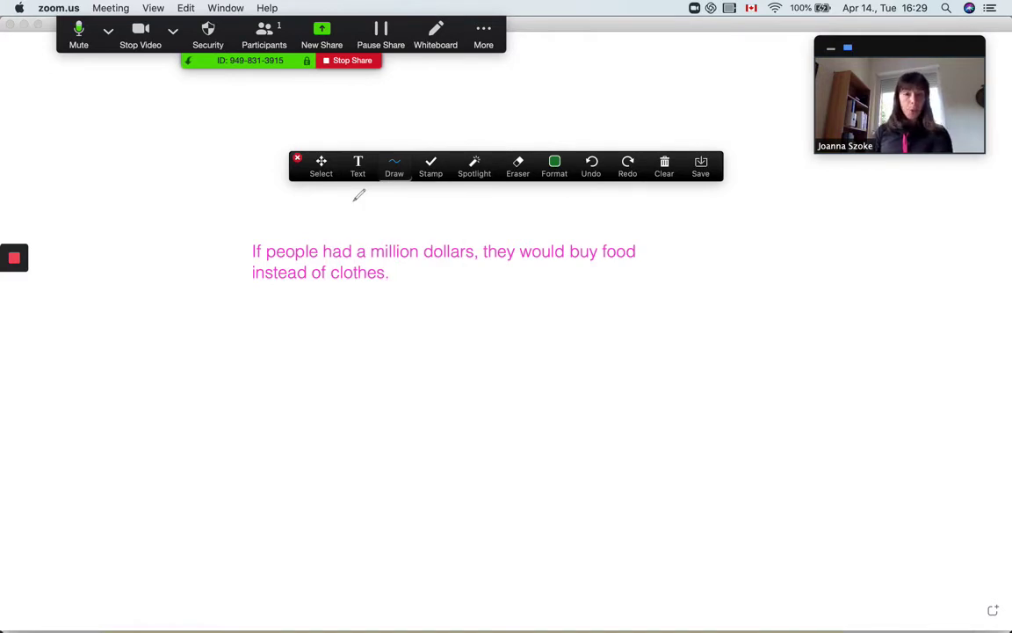
pyautogui.moveTo(337, 230); pyautogui.dragTo(344, 231)
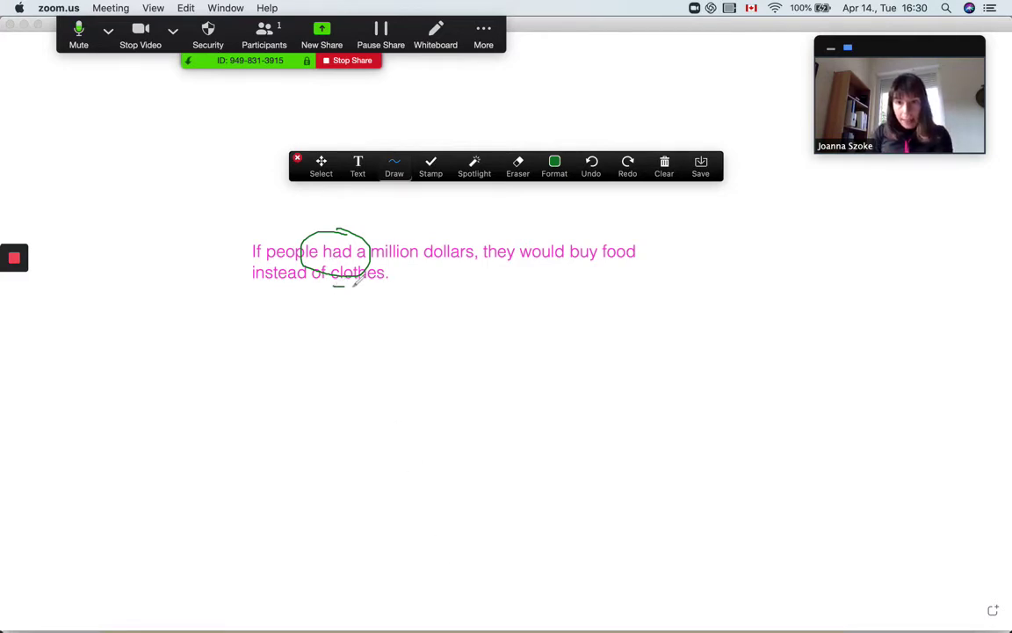
pyautogui.moveTo(332, 283); pyautogui.dragTo(388, 282)
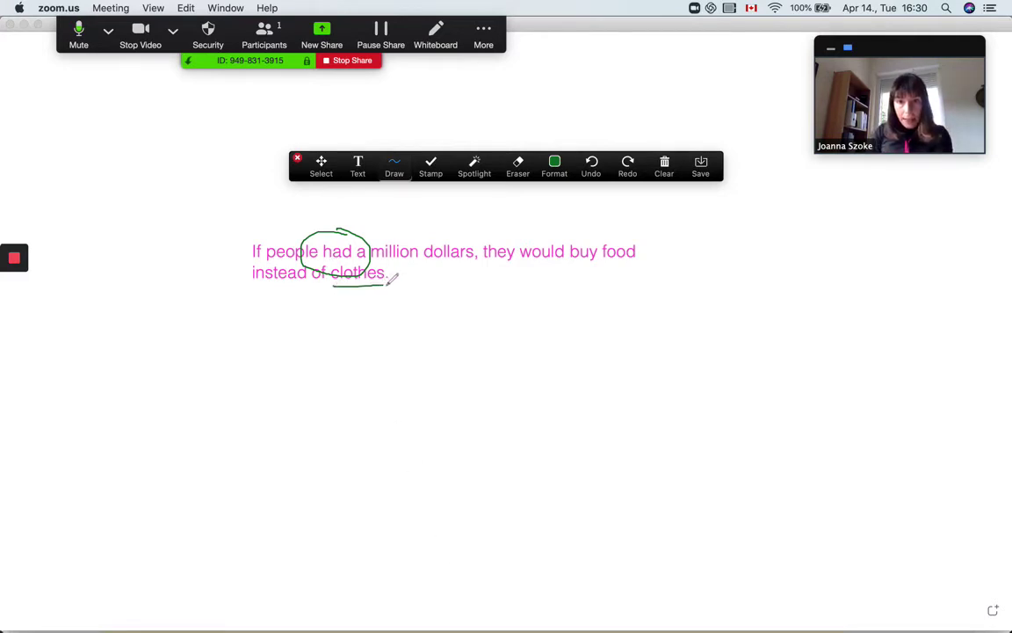
# Stop sharing the whiteboard, show the annotated review slide in the YouTube video "B2 Skills & Success 6.rész", and leave full-screen playback
pyautogui.click(344, 62)
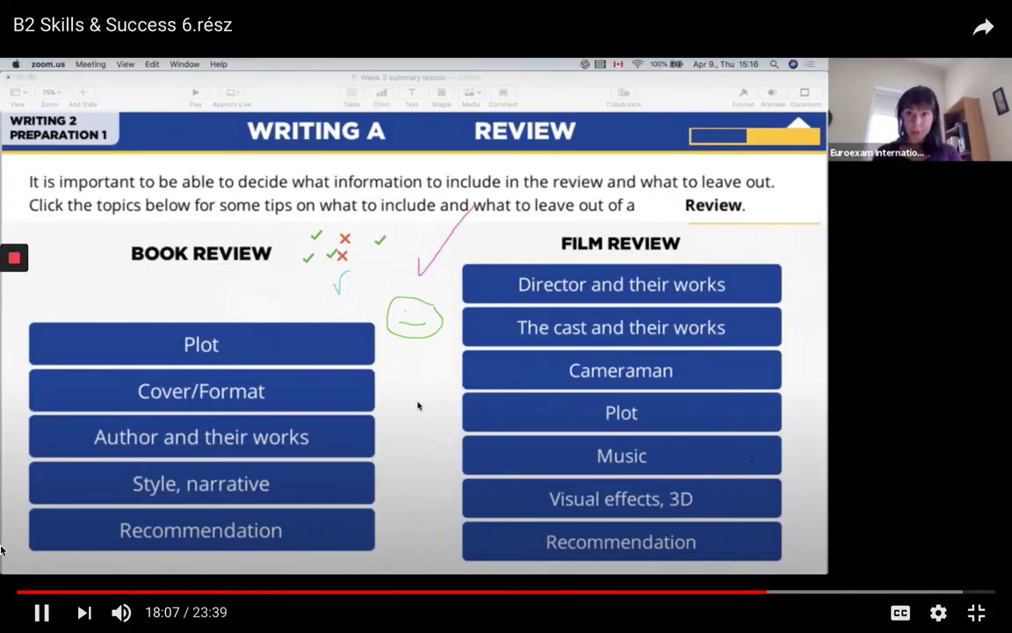
pyautogui.press('Up')
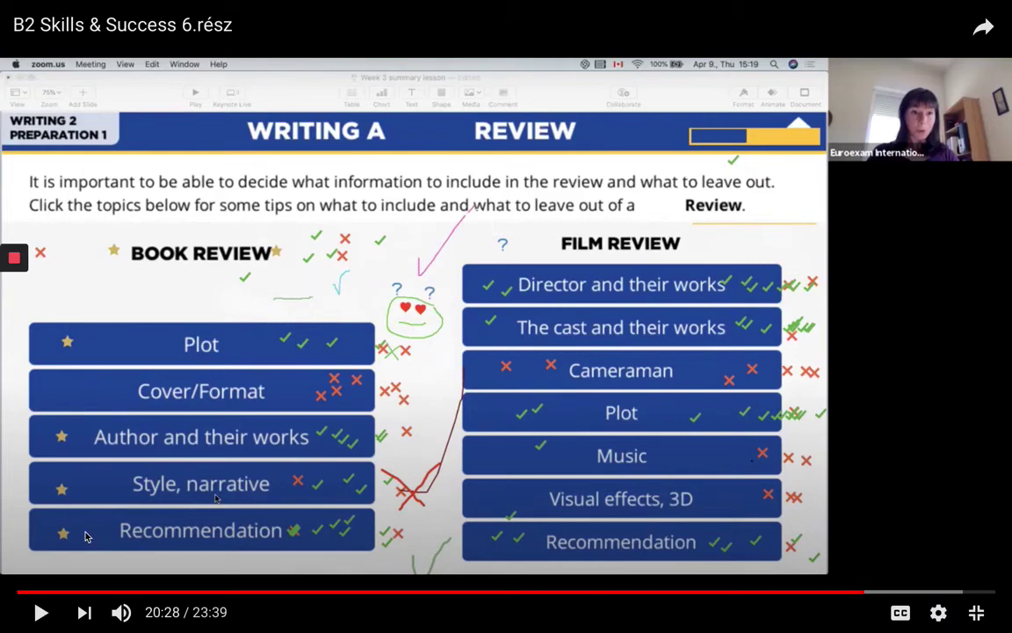
pyautogui.press('Escape')
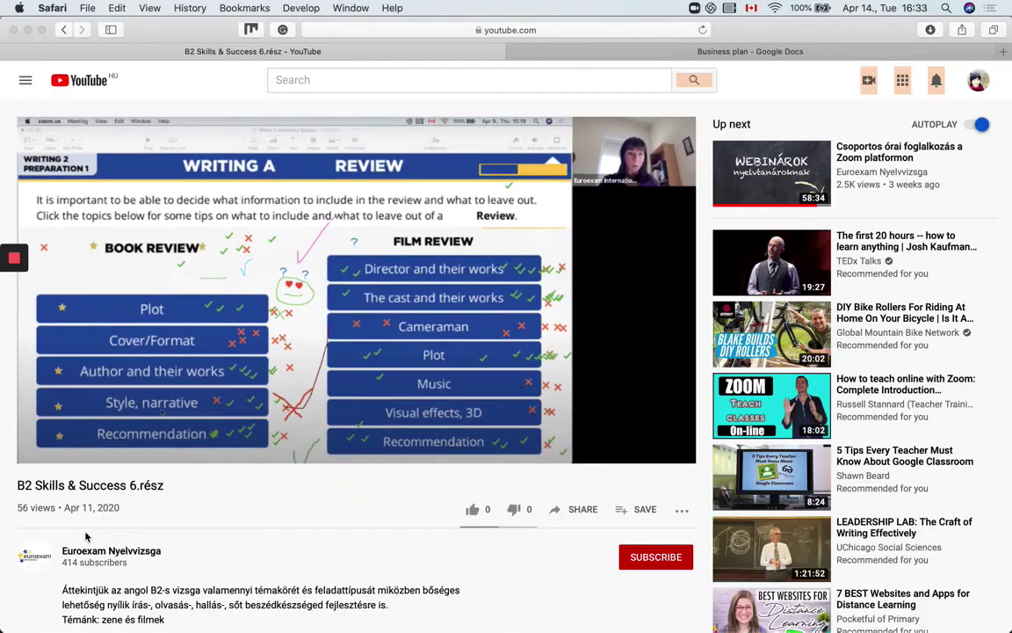
pyautogui.moveTo(459, 378)
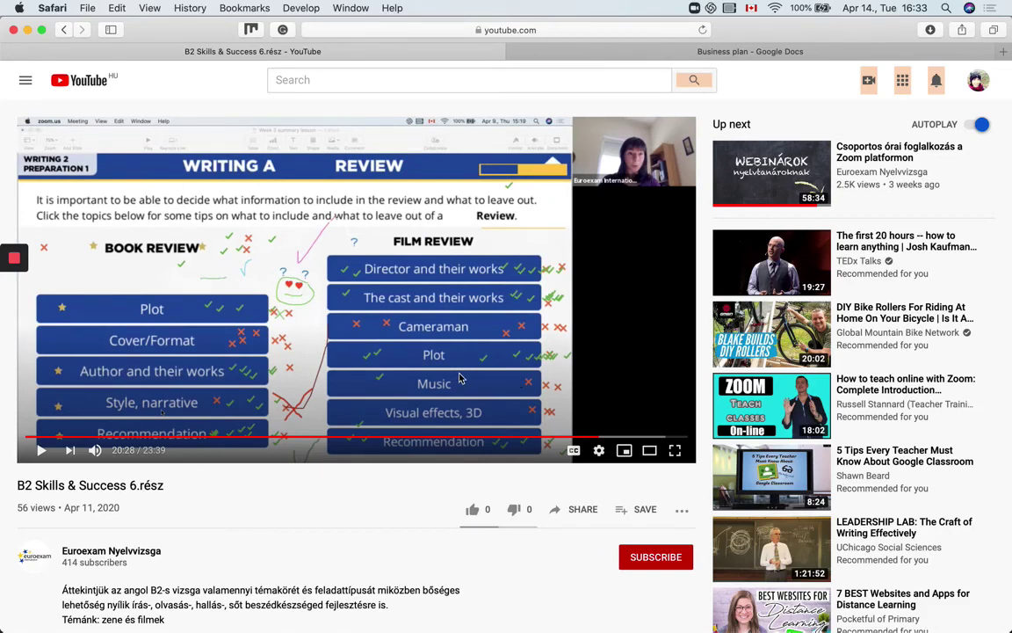
# Switch to the "Business plan" document in Google Docs, place the cursor under "What flavours?", and get a shareable link
pyautogui.click(681, 49)
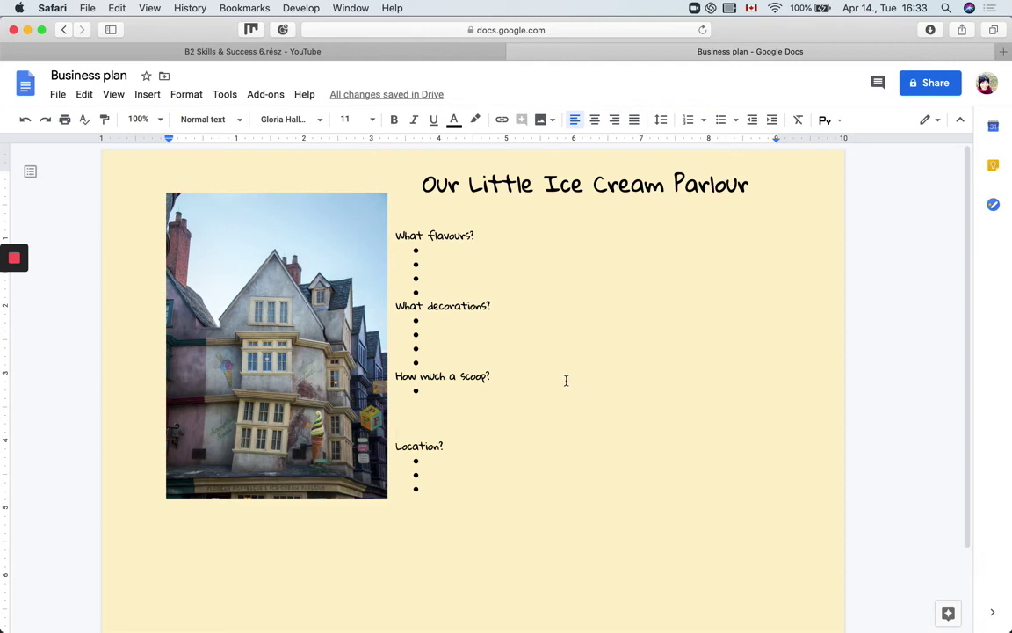
pyautogui.click(450, 262)
pyautogui.click(944, 93)
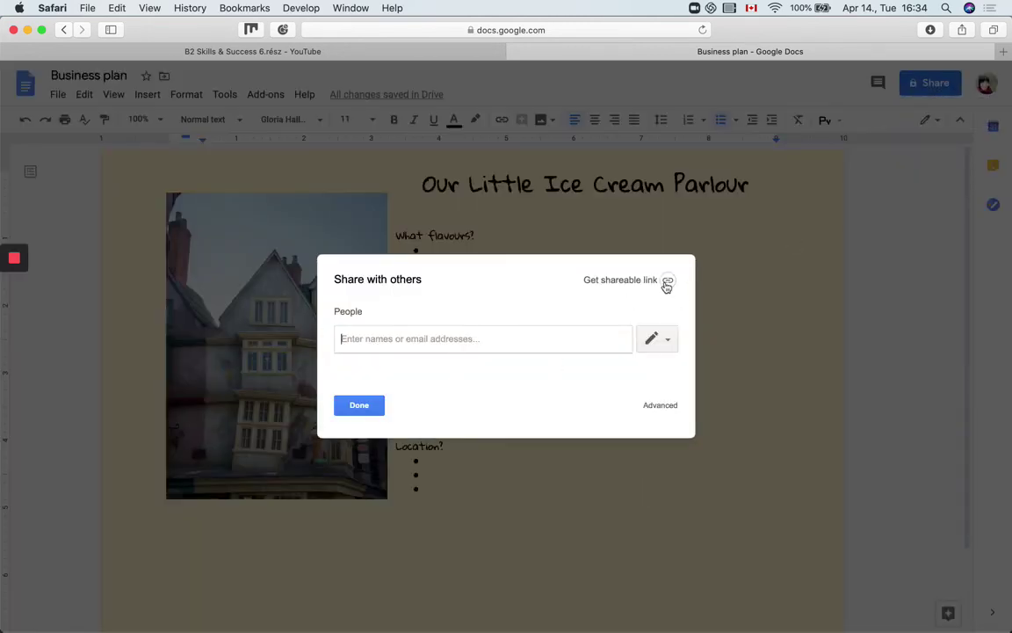
pyautogui.click(668, 282)
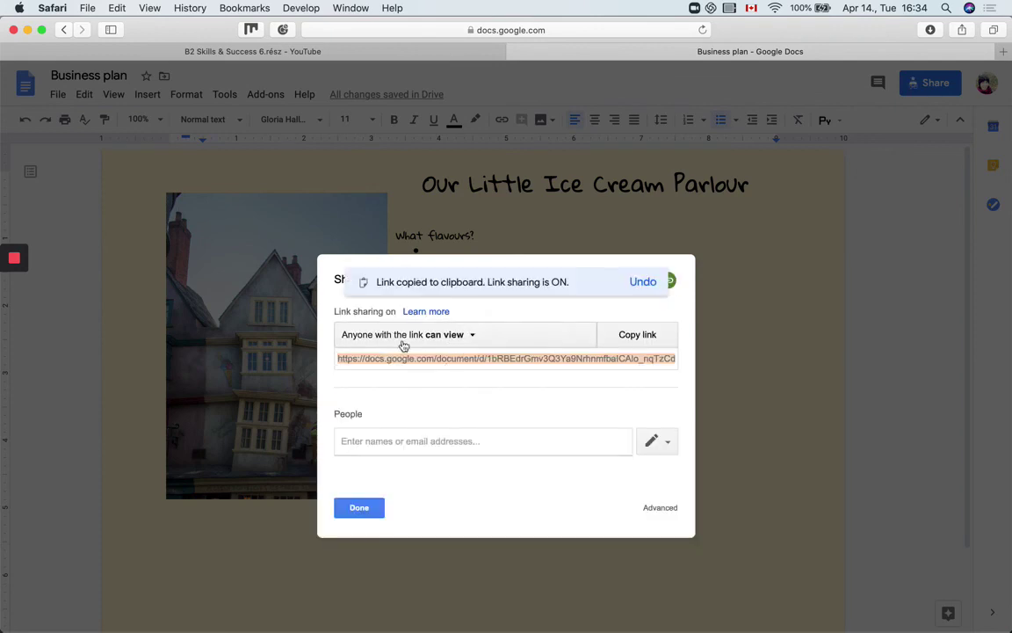
# Set the document's link sharing so that anyone with the link can edit, and close the sharing settings
pyautogui.click(466, 341)
pyautogui.click(460, 397)
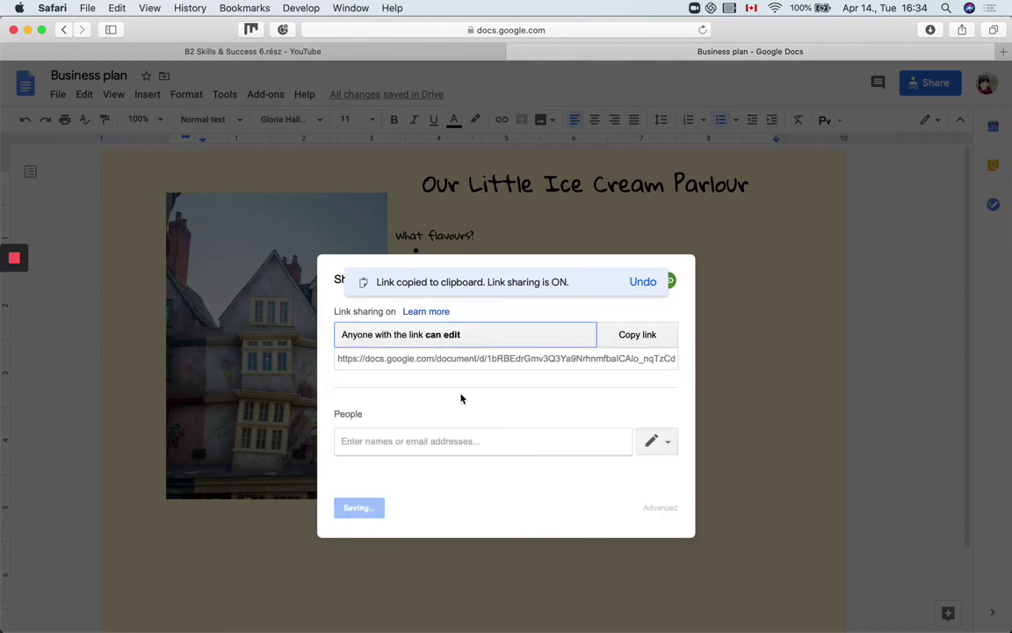
pyautogui.click(480, 343)
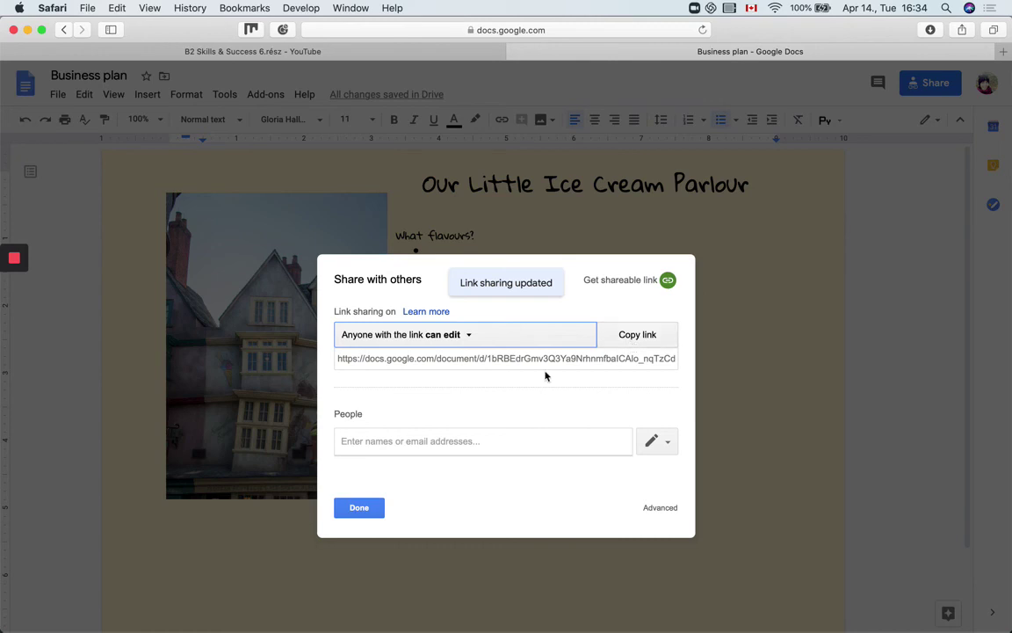
pyautogui.click(354, 507)
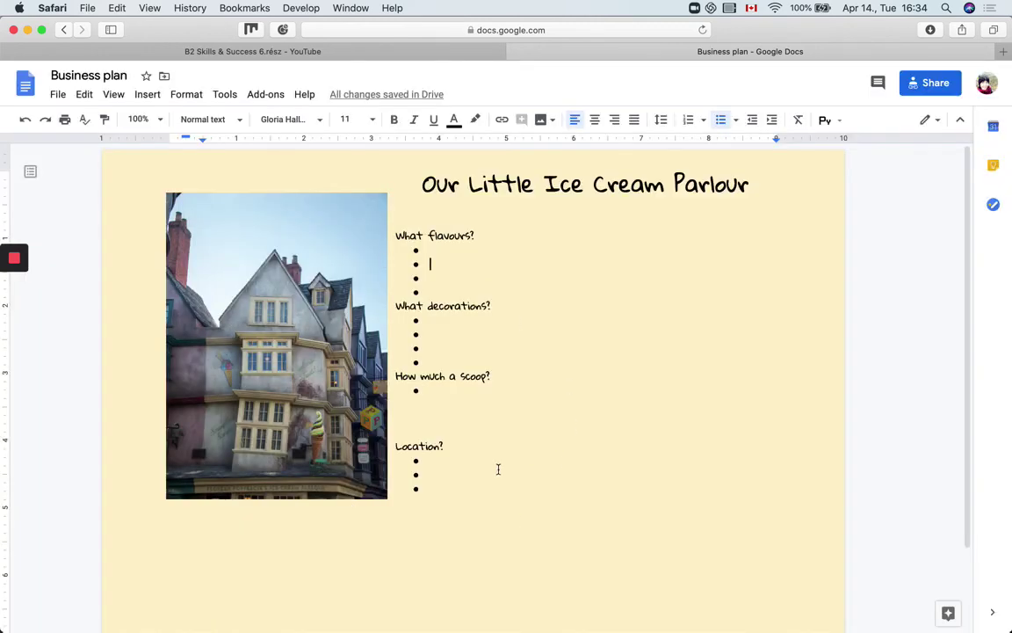